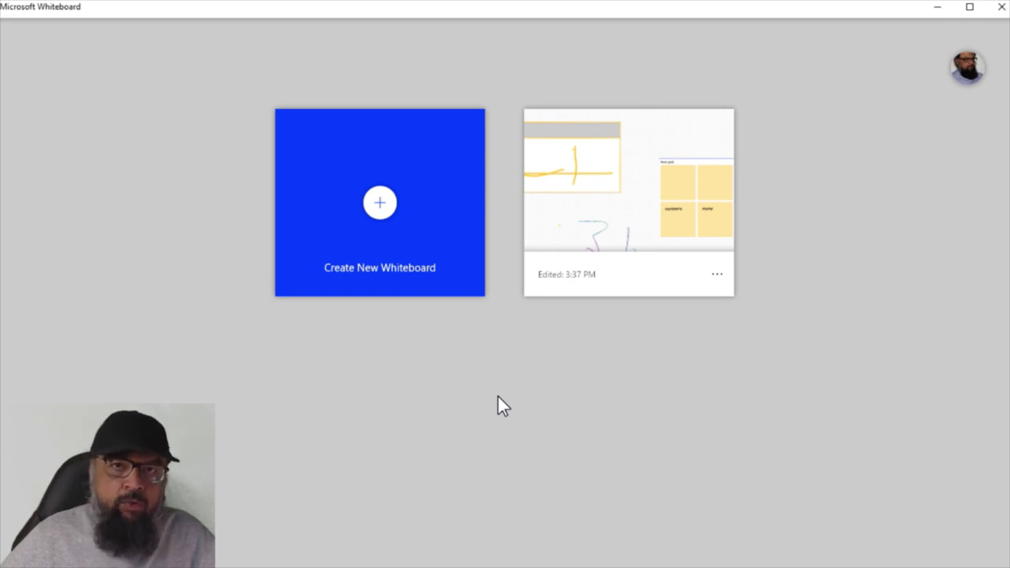
- Search Windows for "micros" and open Microsoft Whiteboard
key(super+s)
text(mi)
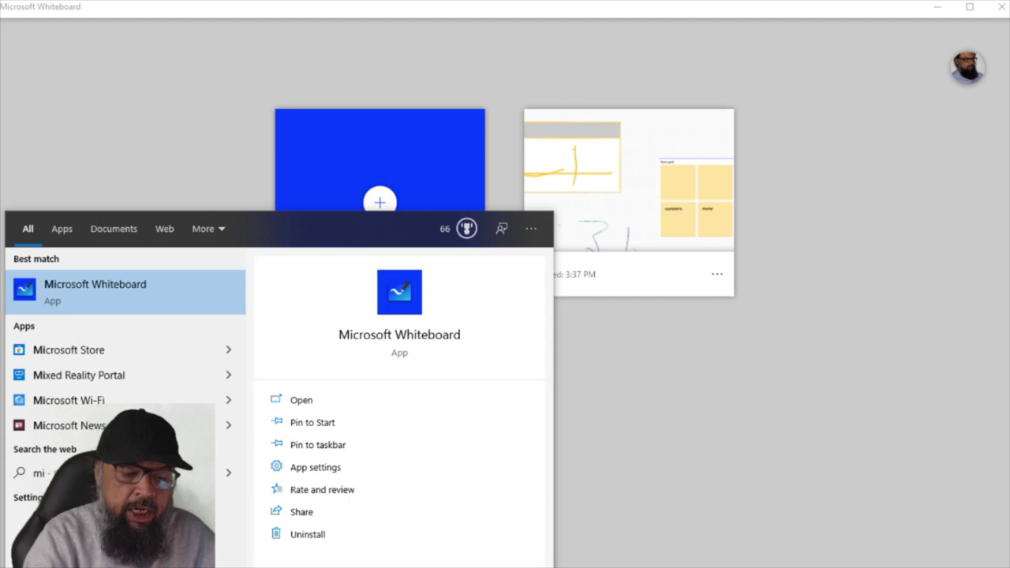
text(cros)
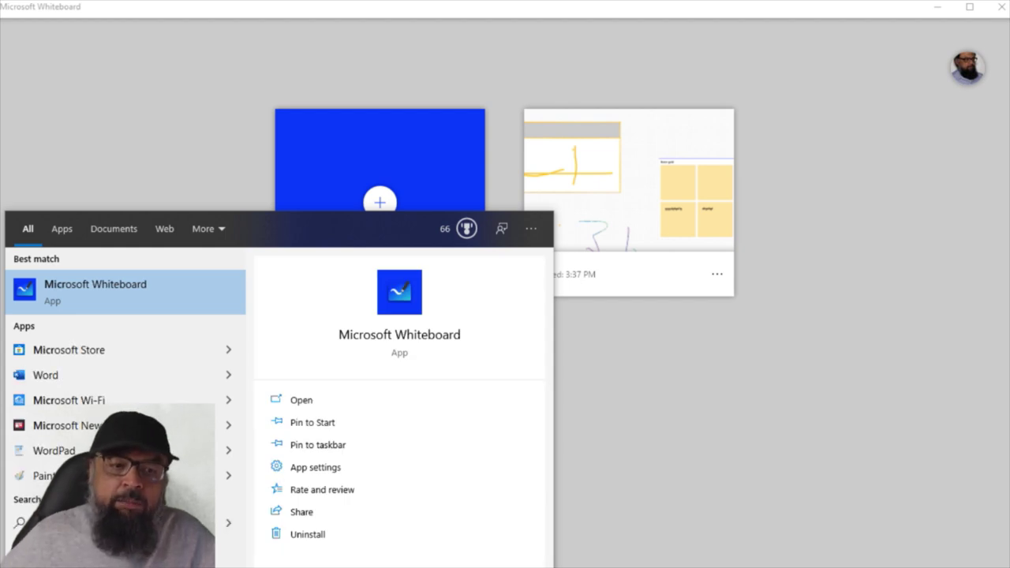
click(95, 284)
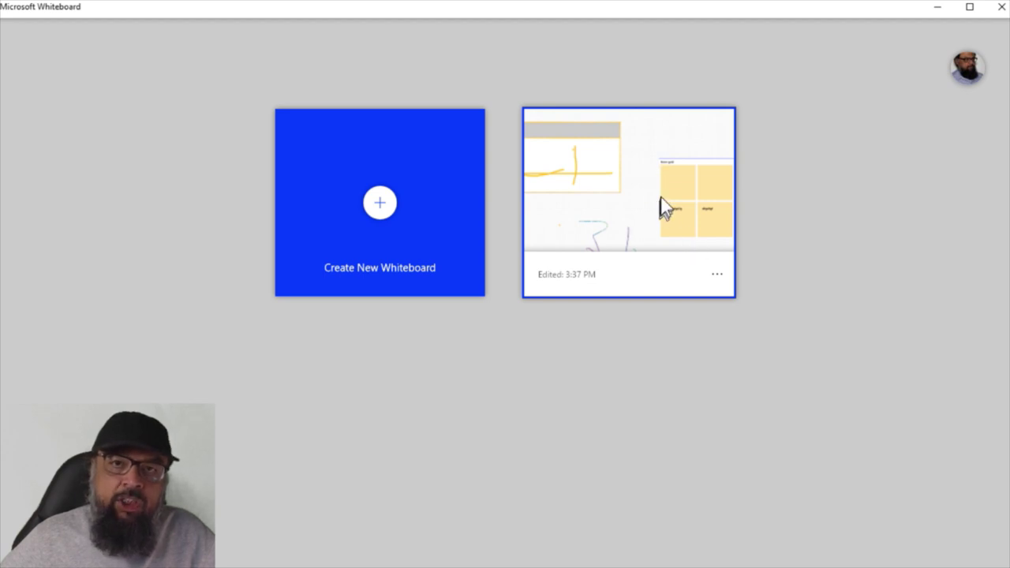
- Permanently delete the existing untitled whiteboard and create a new blank one
click(718, 276)
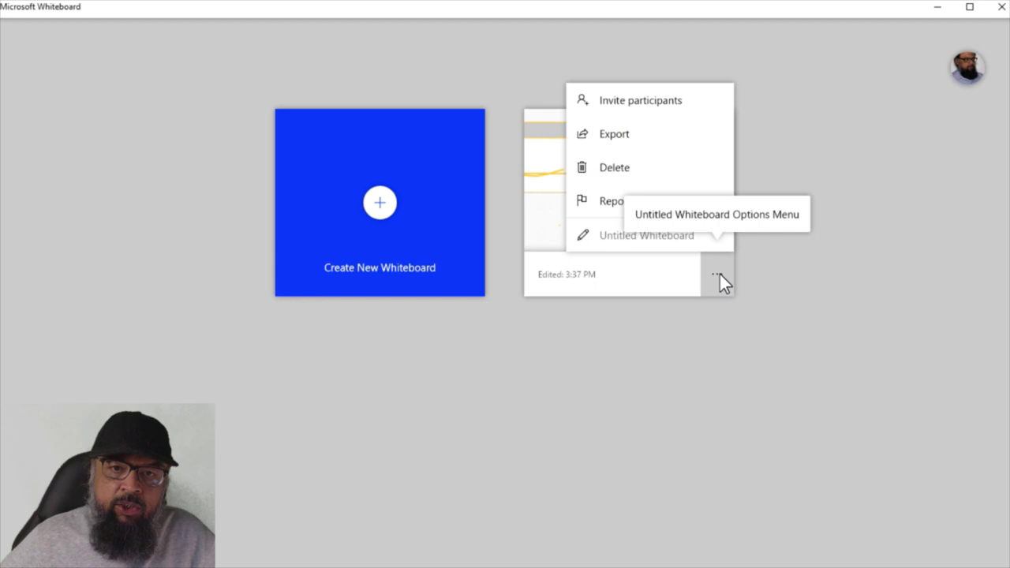
click(624, 168)
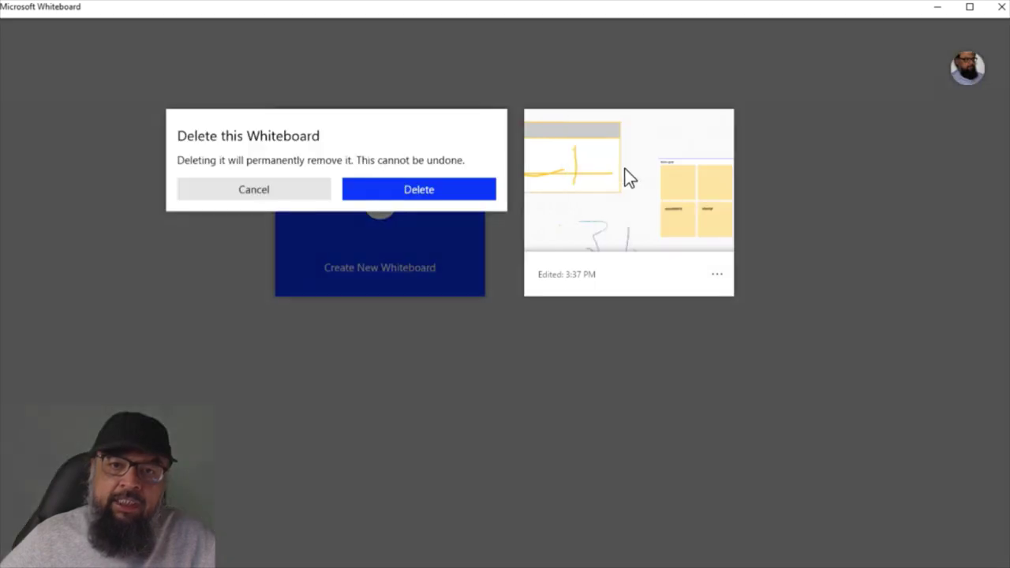
click(421, 189)
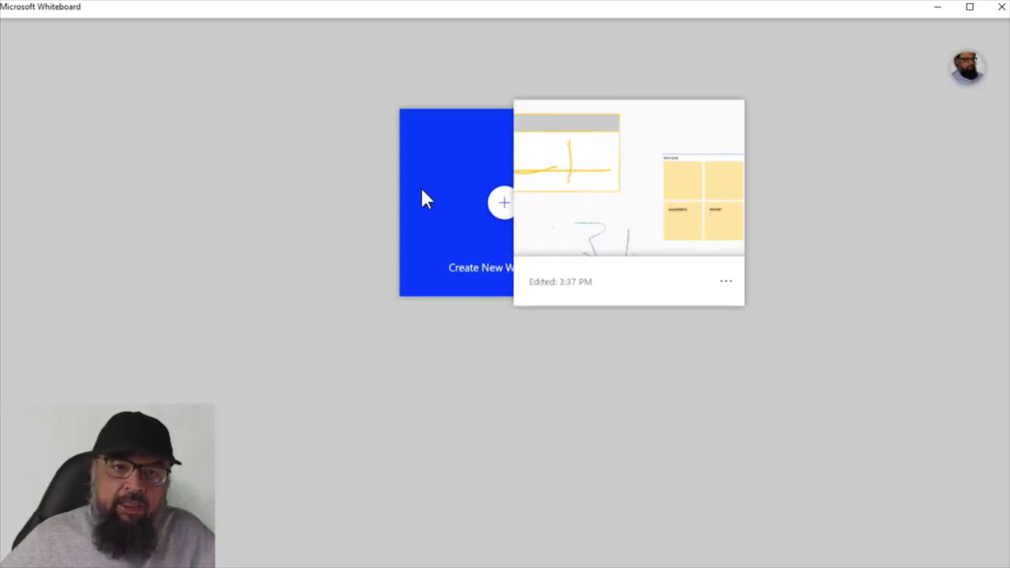
click(504, 201)
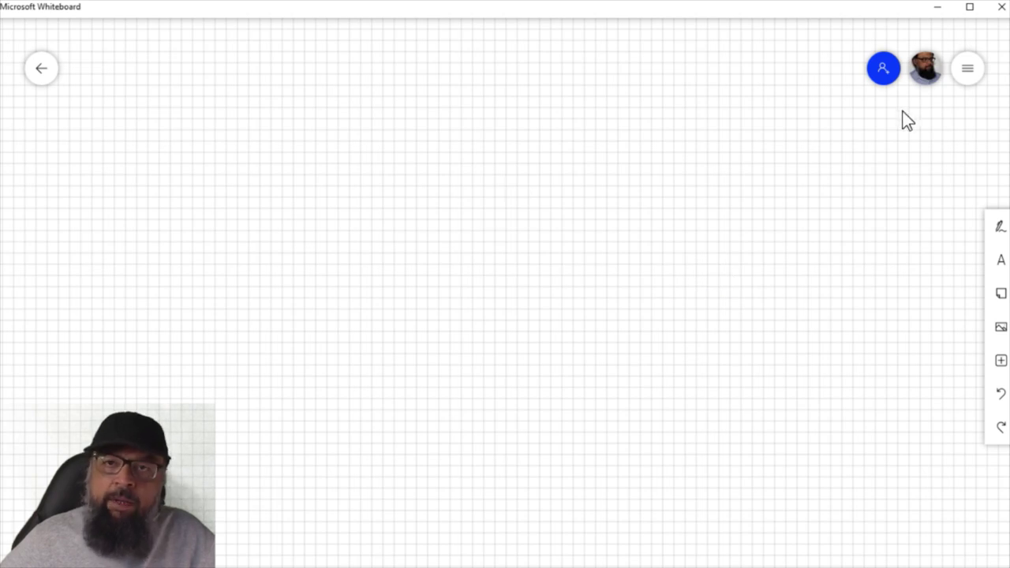
- Turn on Active pen mode in the whiteboard settings
click(973, 71)
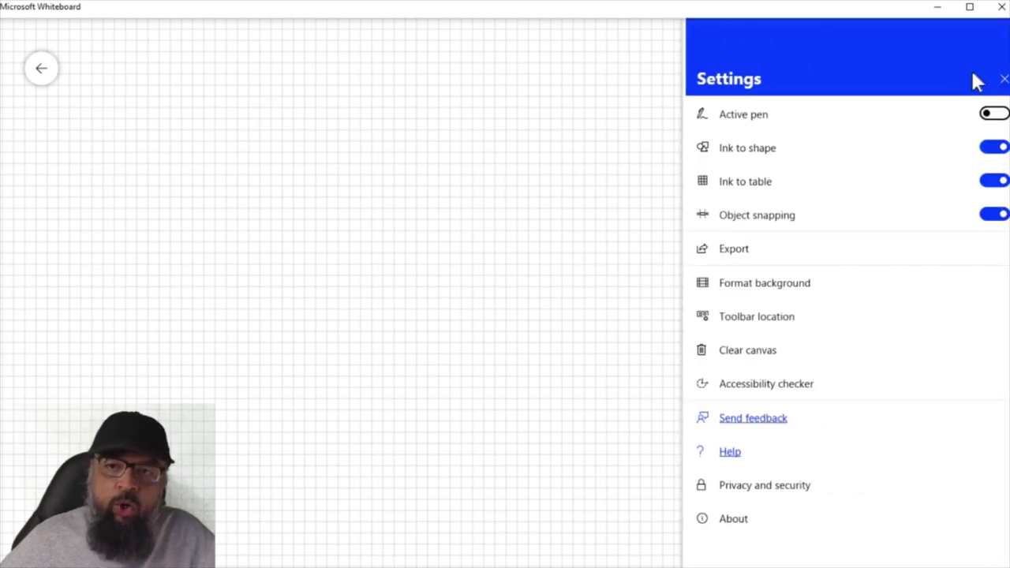
click(606, 300)
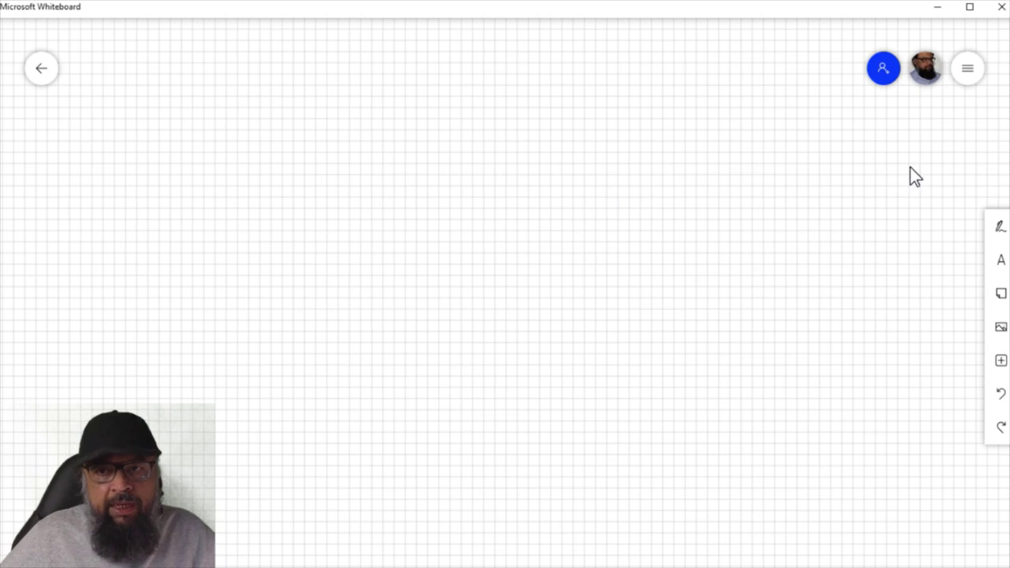
click(973, 73)
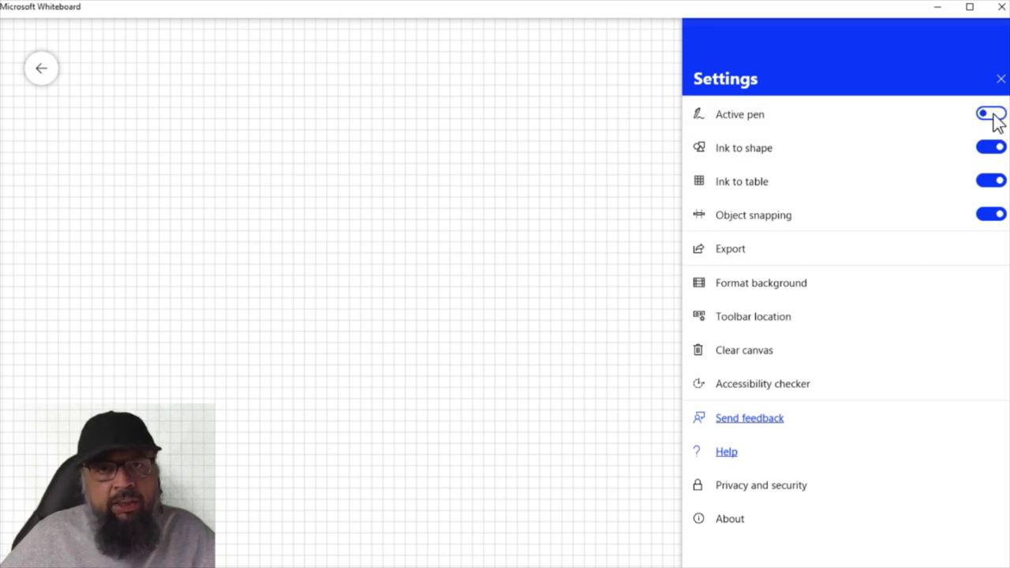
click(991, 114)
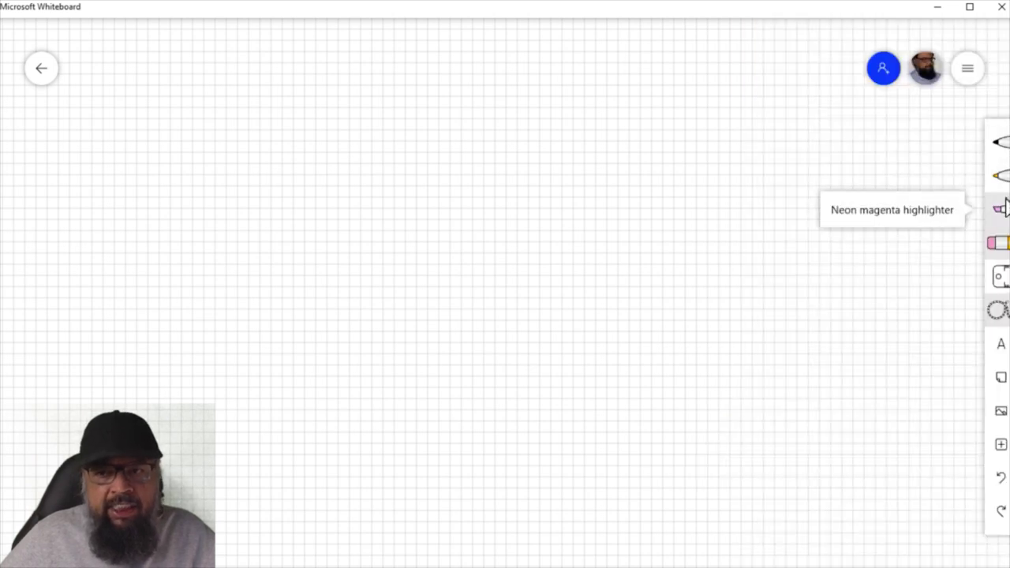
- Handwrite the equation x² + y² = 1 on the upper part of the canvas with the black pen at the second-thickest stroke
click(1001, 243)
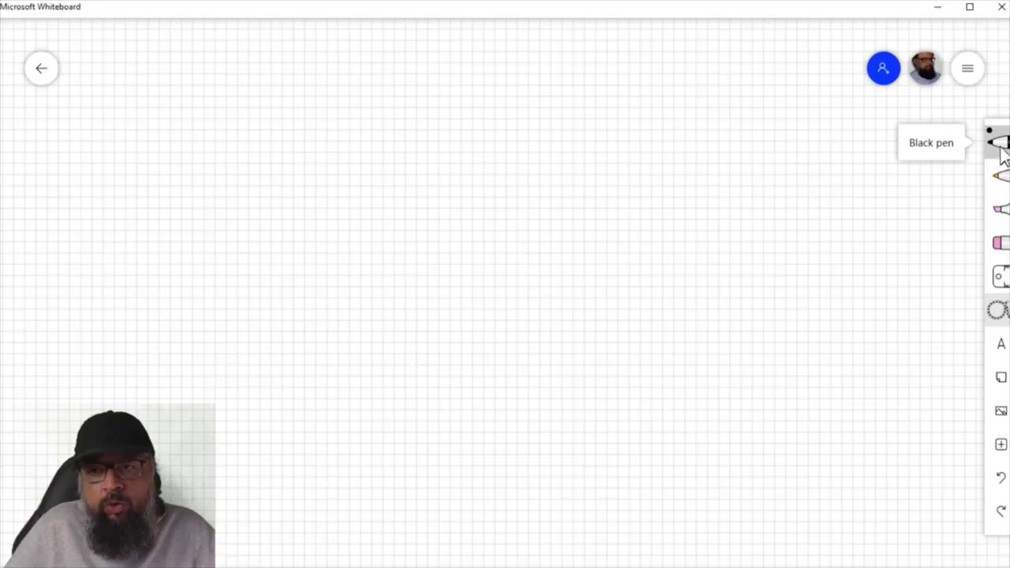
click(999, 142)
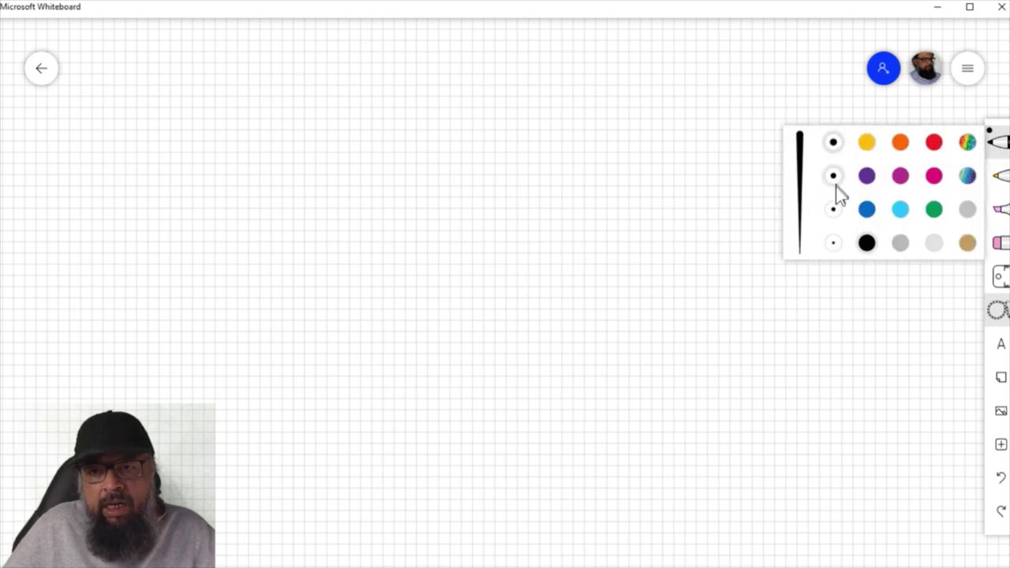
click(832, 175)
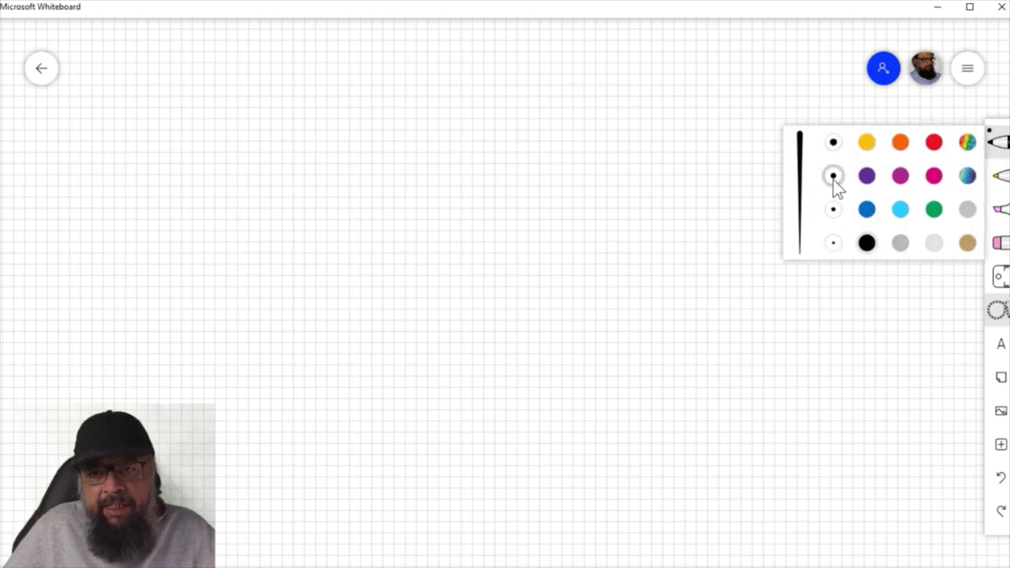
mouse_move(366, 149)
mouse_down()
mouse_move(401, 178)
mouse_move(378, 179)
mouse_up()
drag(393, 135, 438, 157)
drag(425, 146, 424, 170)
drag(440, 148, 457, 164)
drag(466, 145, 455, 180)
drag(471, 135, 506, 156)
drag(491, 166, 509, 165)
drag(518, 147, 521, 178)
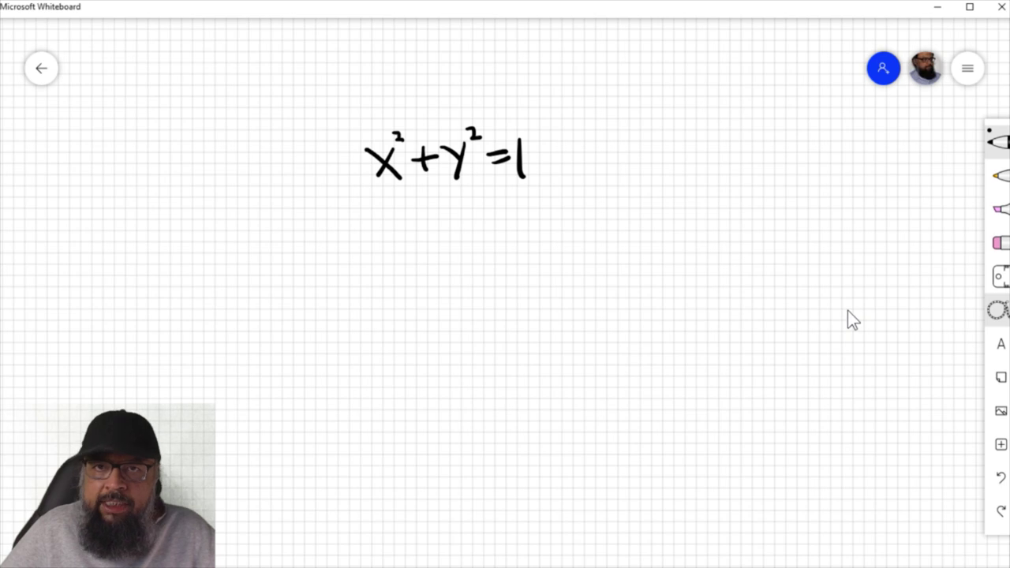
- Show the ruler and draw a straight black line along its upper edge at 45°, below the equation
click(991, 278)
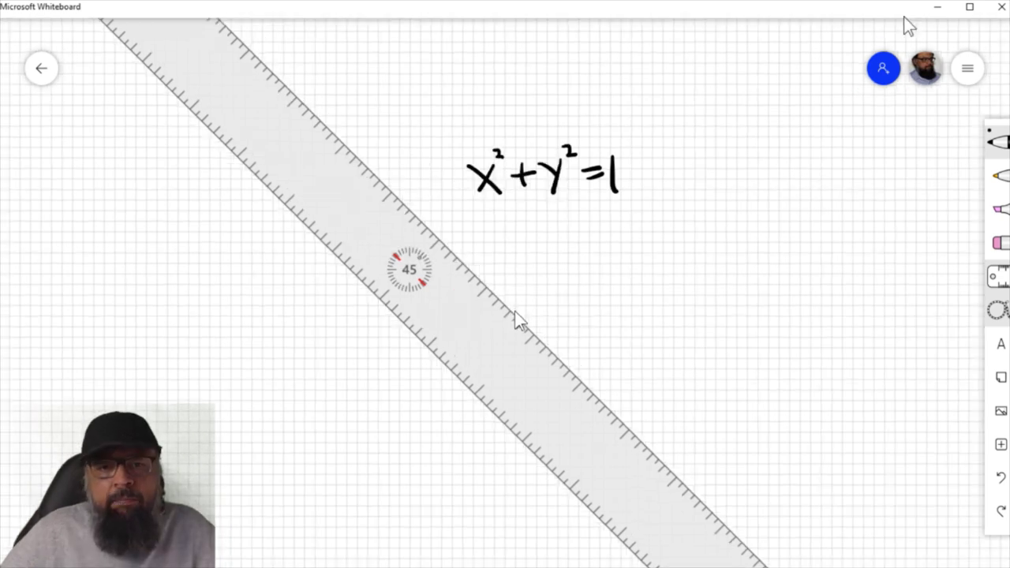
drag(514, 314, 640, 419)
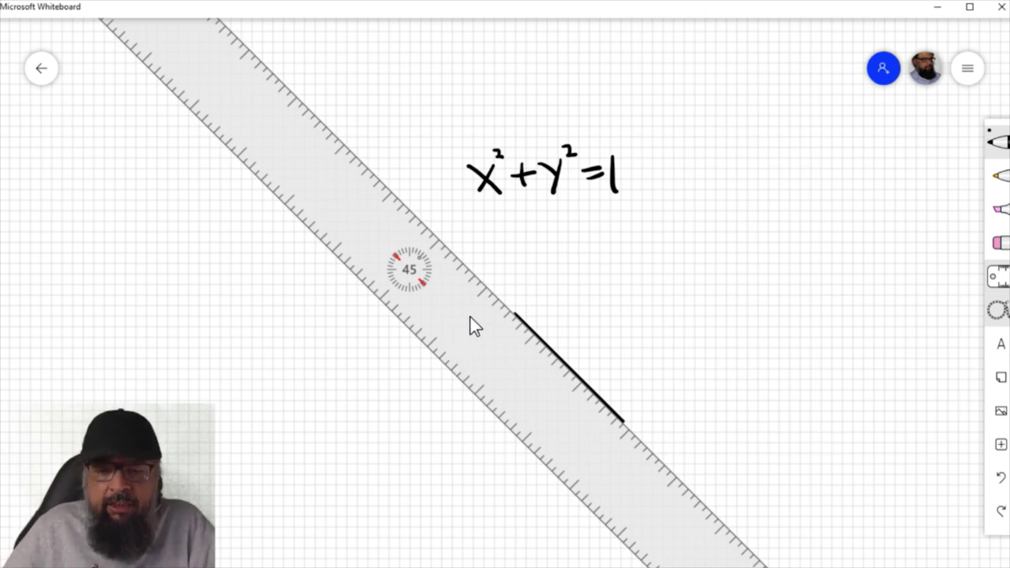
- Rotate the ruler back and forth through different angles and leave it at 41°
key(ctrl+z)
scroll(470, 326, down, 1)
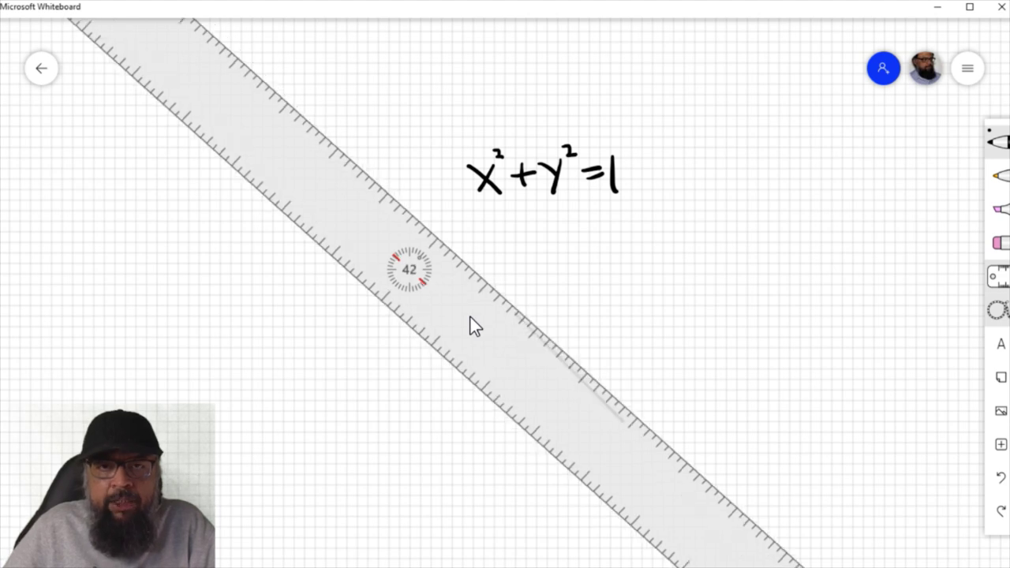
scroll(470, 326, up, 4)
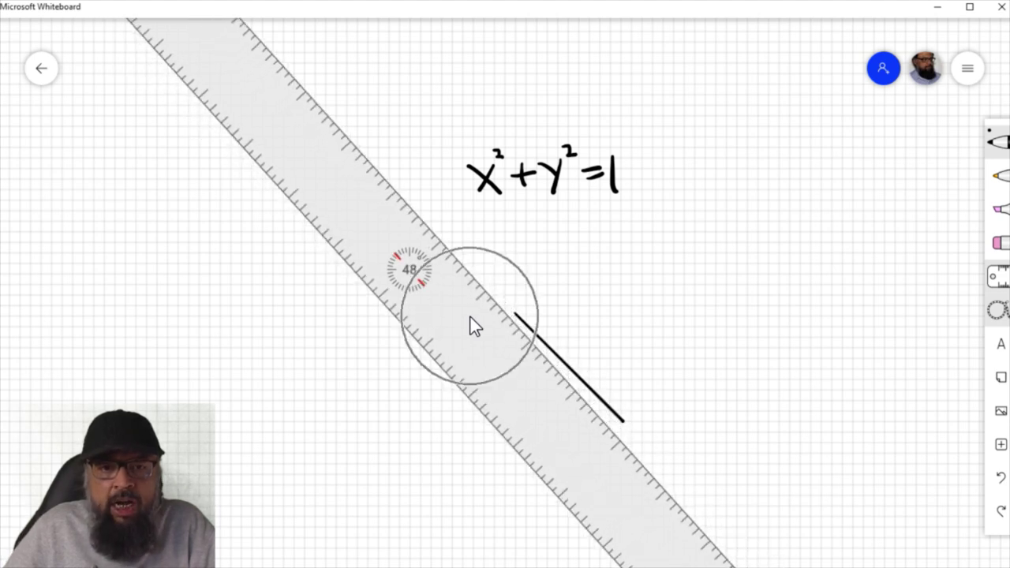
scroll(470, 326, down, 5)
scroll(470, 318, up, 2)
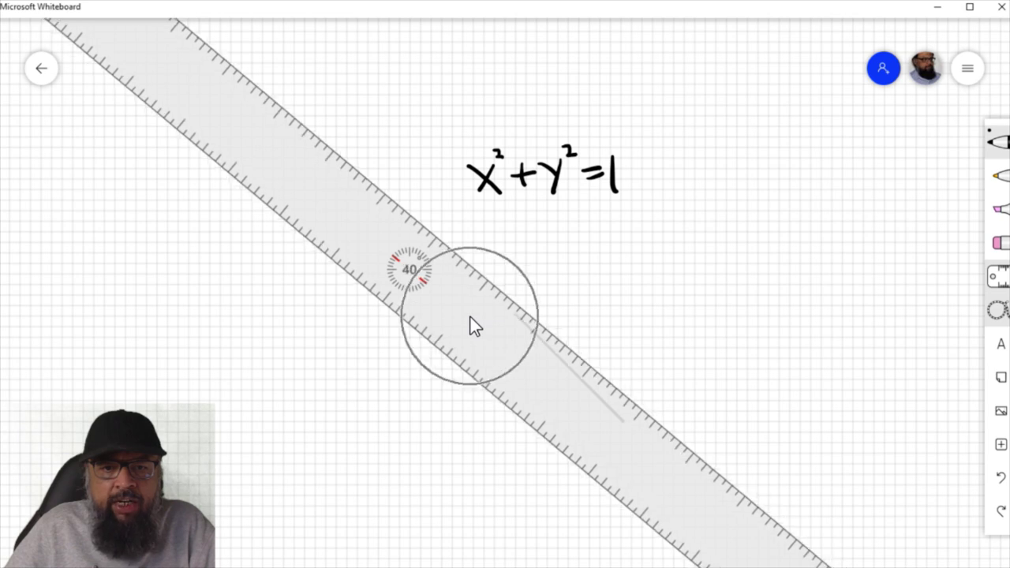
key(ctrl+y)
scroll(470, 318, up, 3)
scroll(470, 318, up, 3)
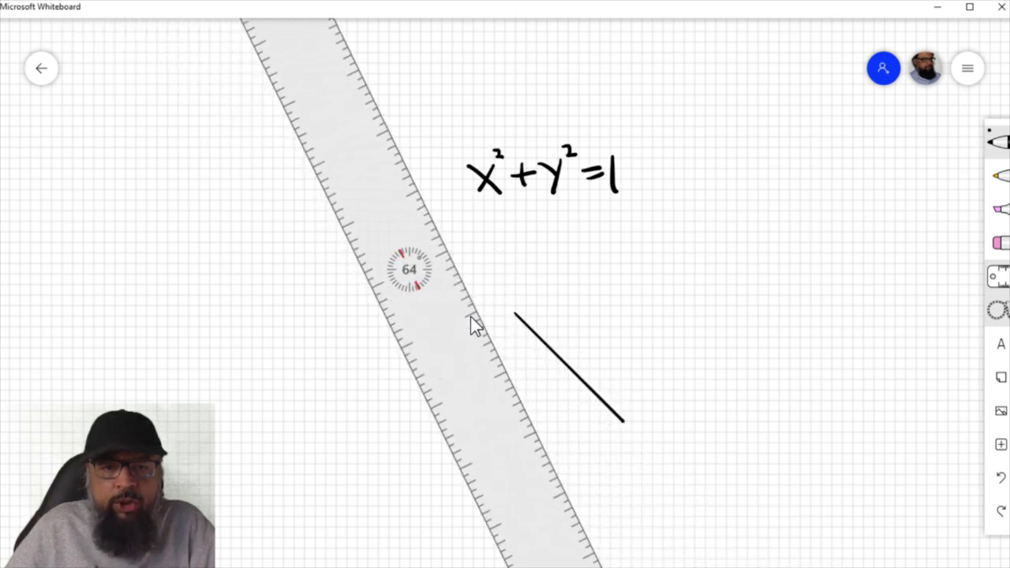
scroll(472, 324, down, 3)
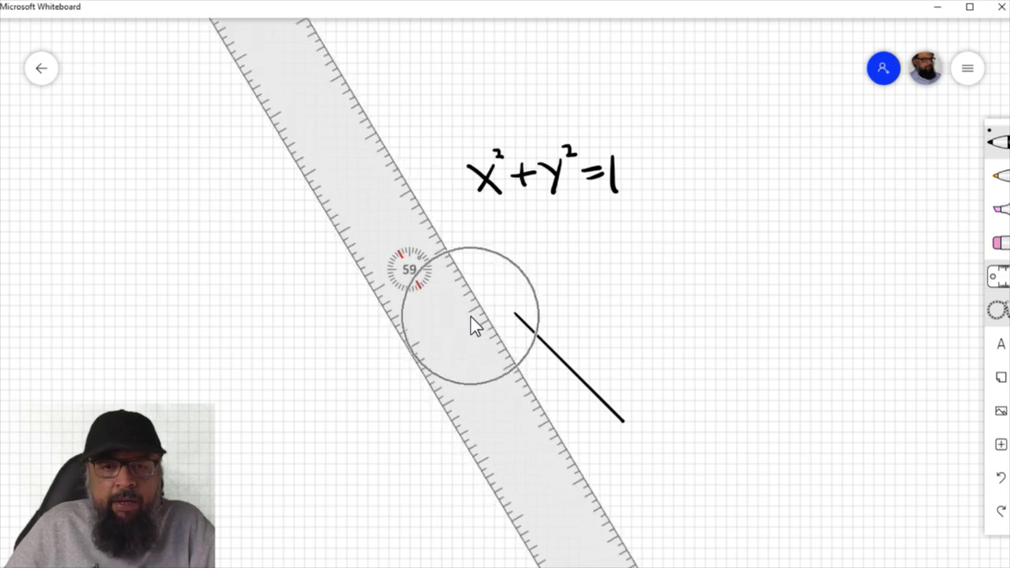
scroll(471, 317, down, 3)
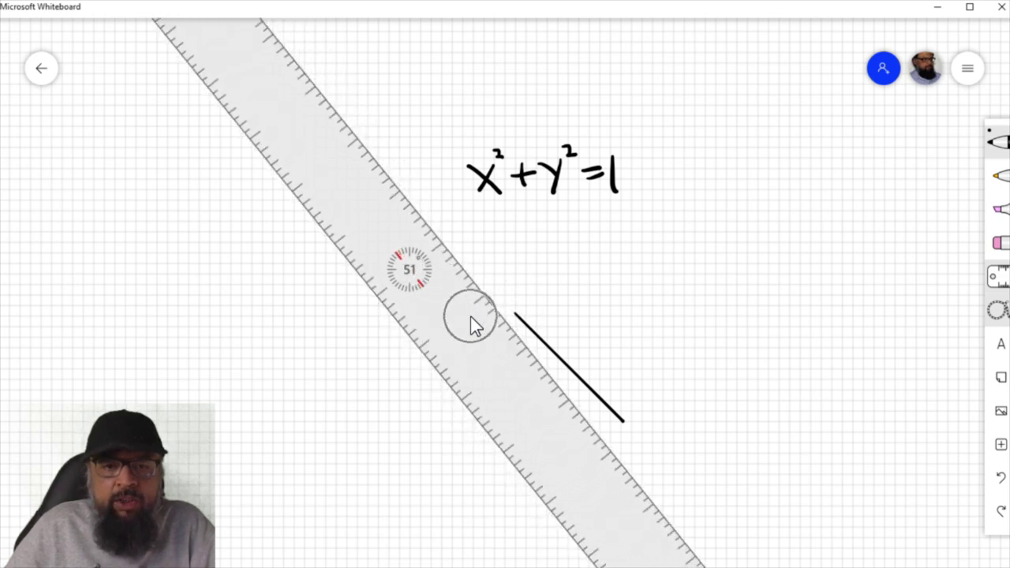
scroll(470, 317, down, 2)
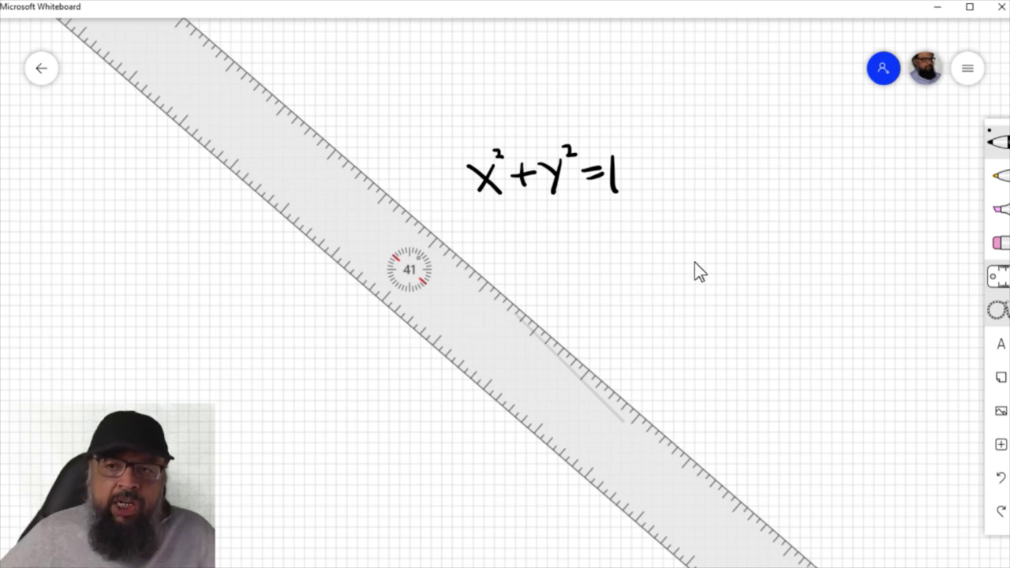
- Turn off Active pen mode in the whiteboard settings and return to the canvas
click(967, 69)
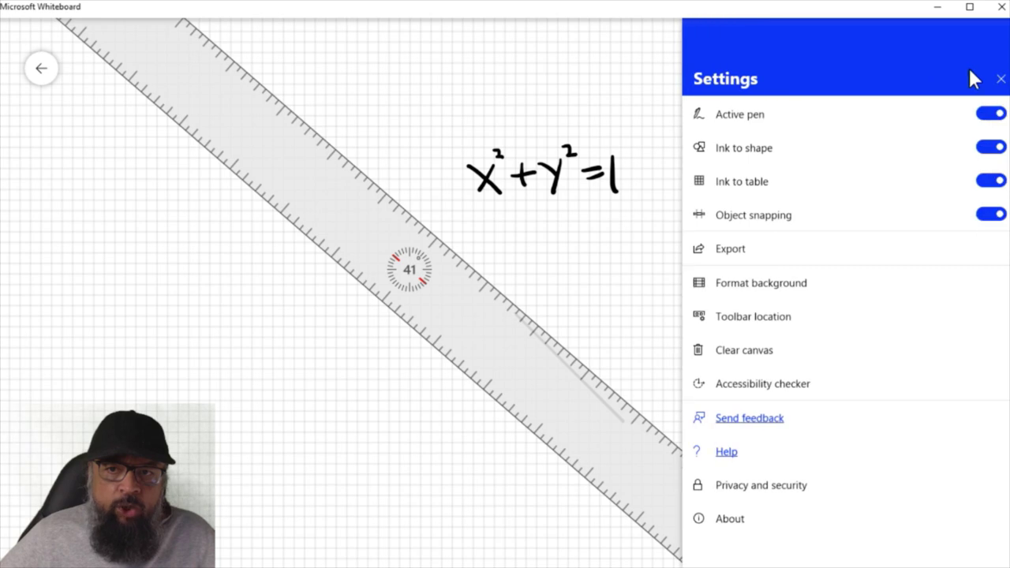
click(992, 115)
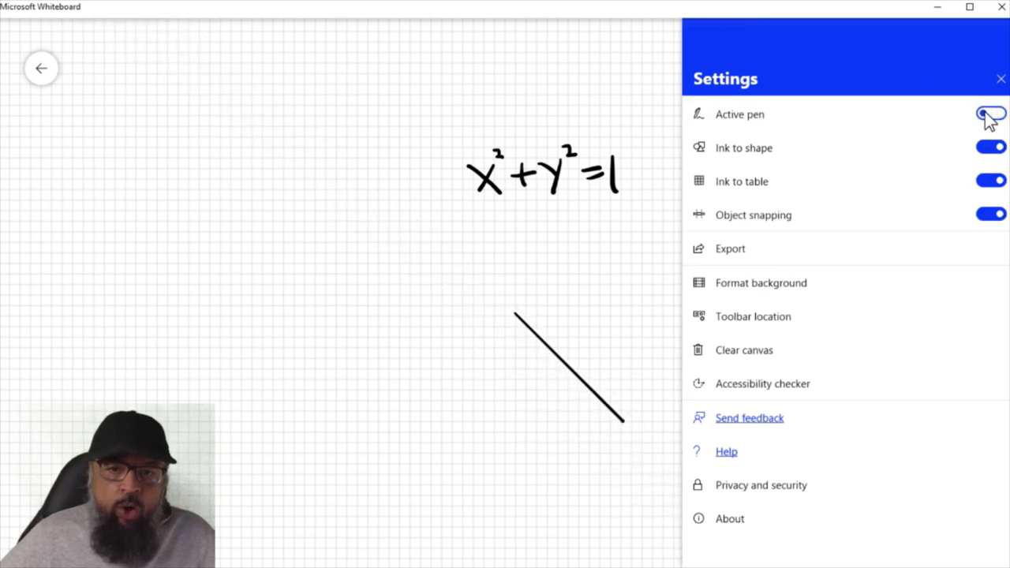
key(Escape)
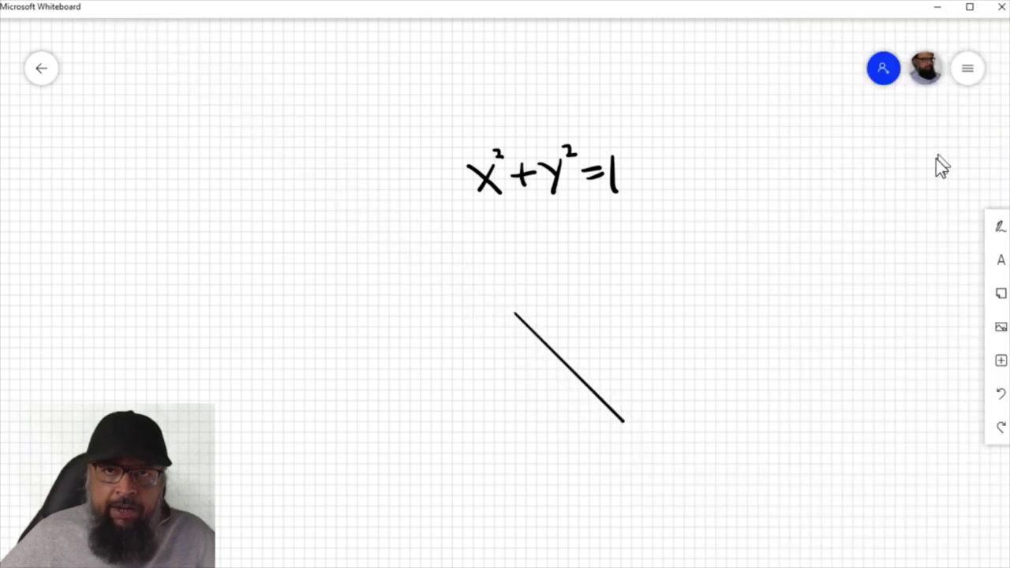
- Enter inking mode, show the ruler and draw a second straight black line along its upper edge at 41°
click(999, 233)
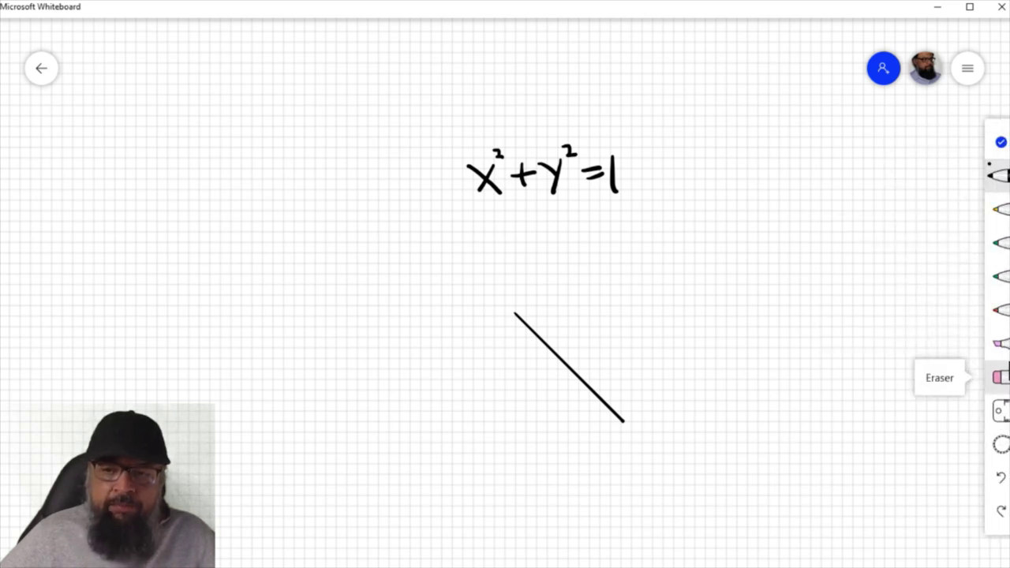
click(999, 410)
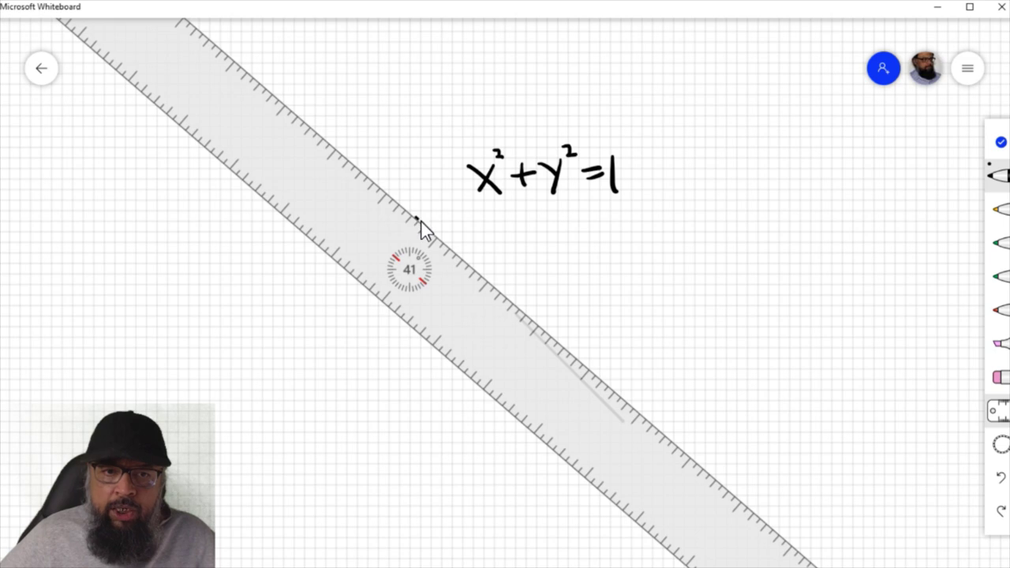
drag(419, 222, 539, 324)
- Rotate the ruler in both directions and leave it at 52°
scroll(539, 325, up, 1)
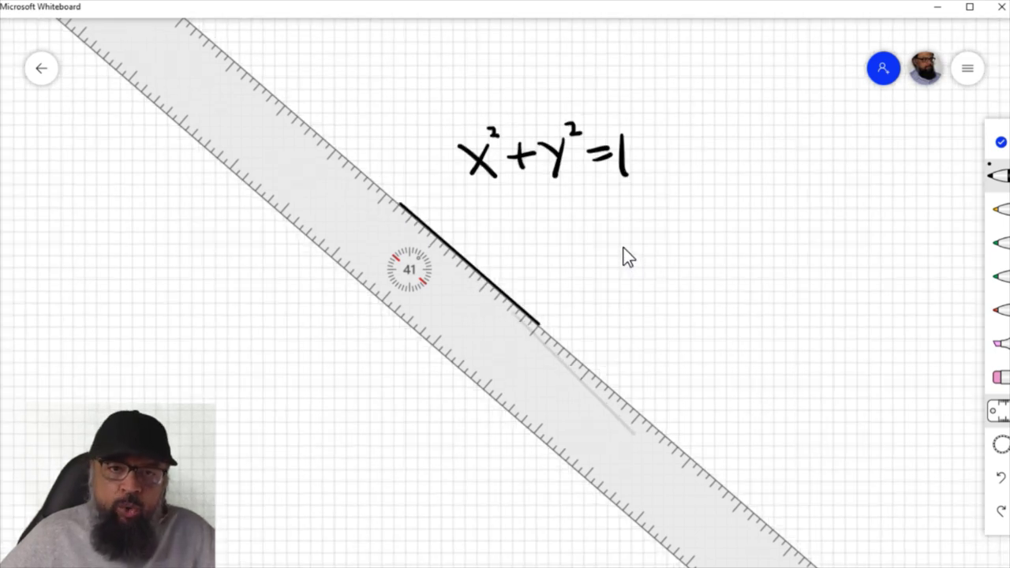
scroll(623, 248, up, 2)
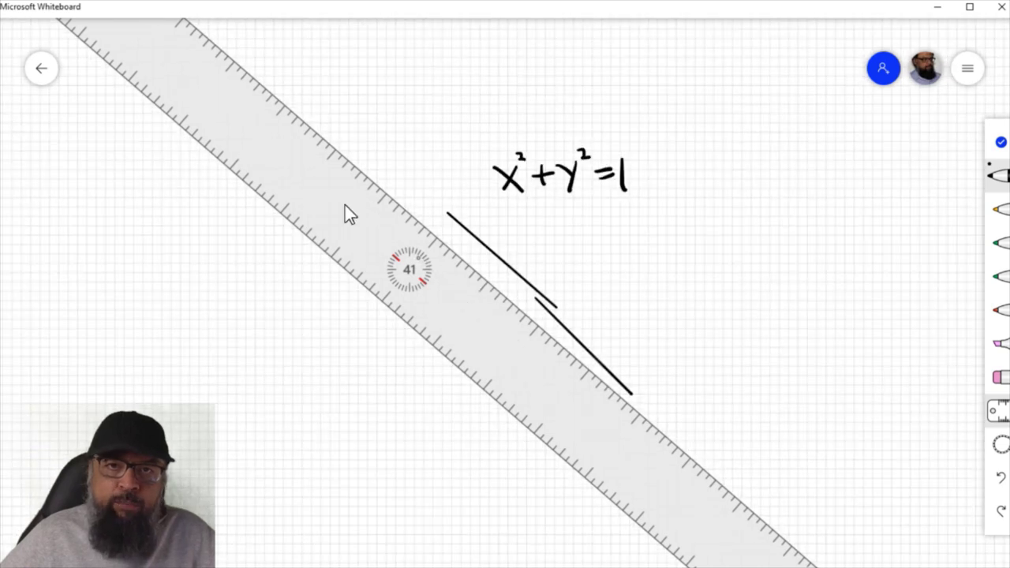
scroll(345, 205, down, 2)
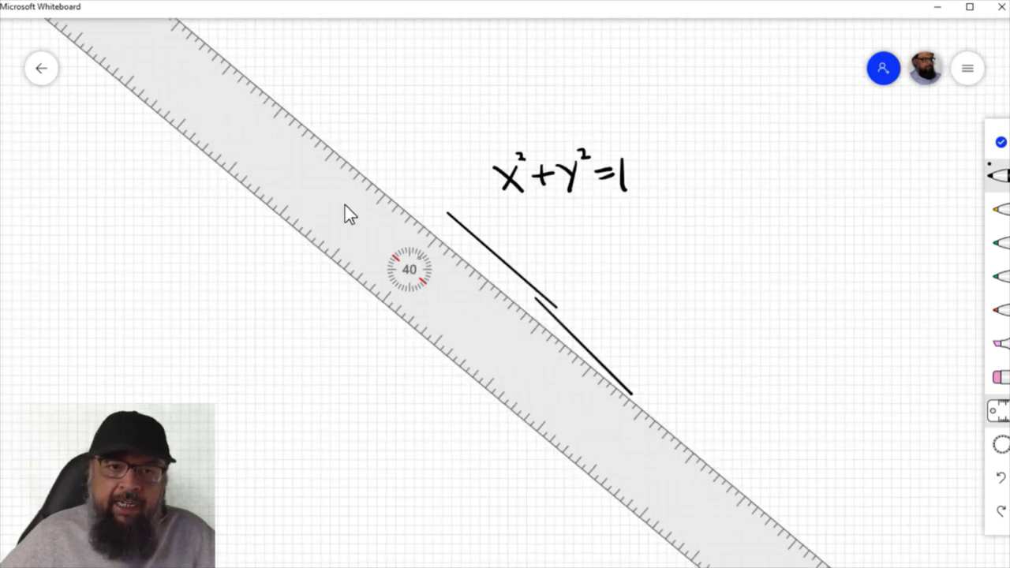
scroll(345, 205, down, 4)
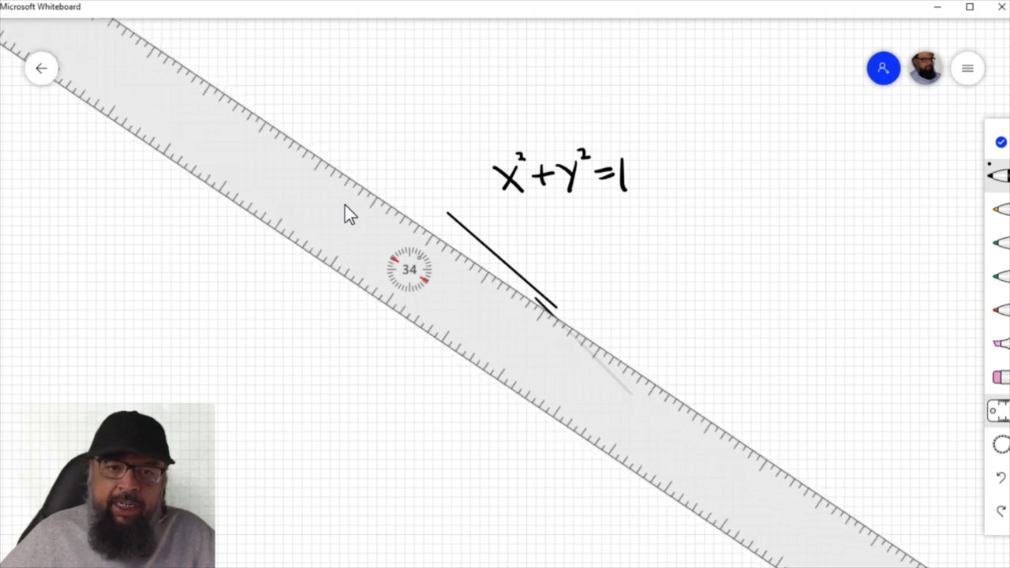
scroll(345, 205, up, 5)
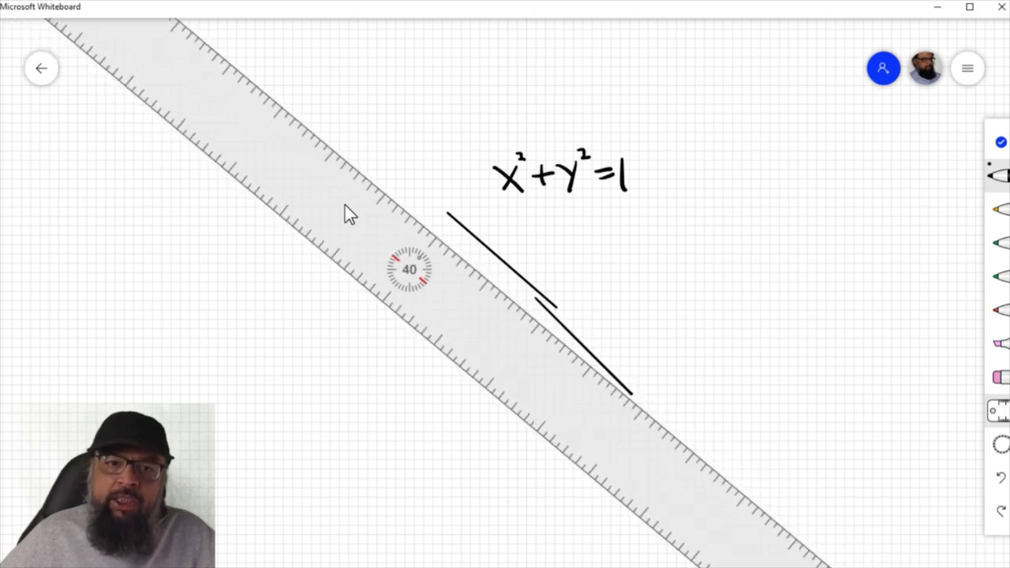
scroll(345, 205, up, 7)
scroll(345, 205, up, 5)
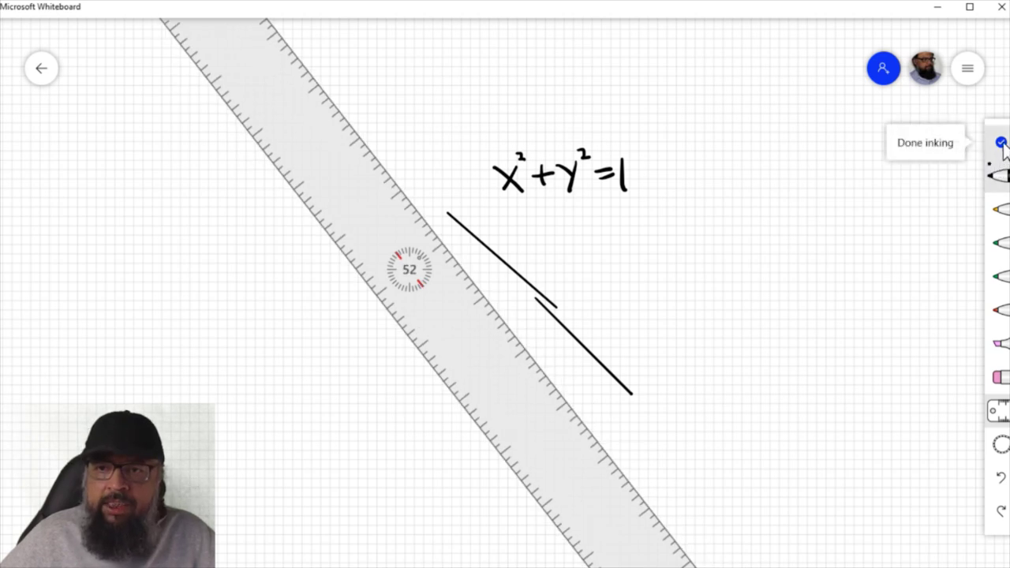
- Leave inking mode and search Bing images for "nasa" as a source for a board picture
click(1002, 144)
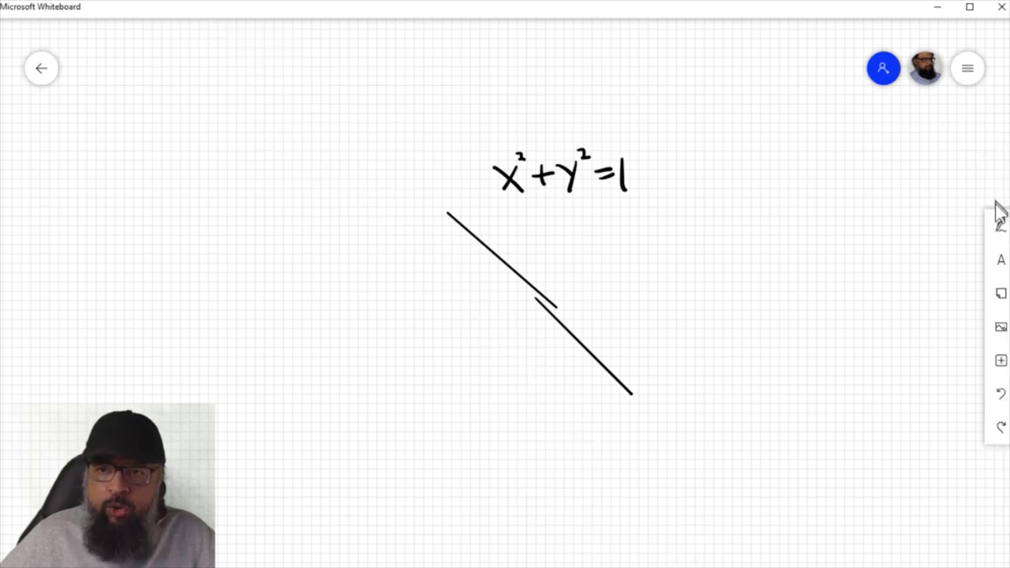
click(1000, 329)
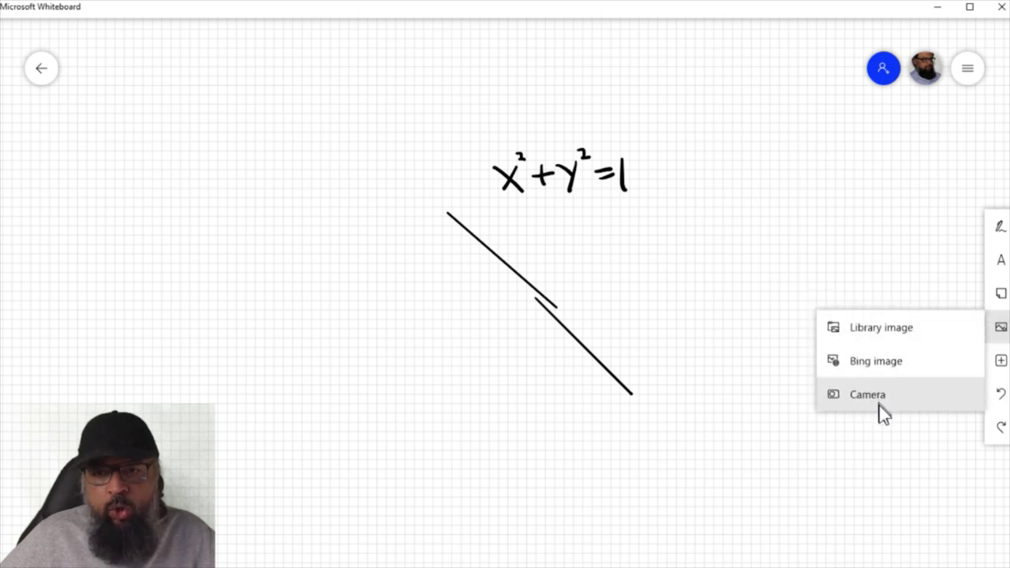
click(874, 361)
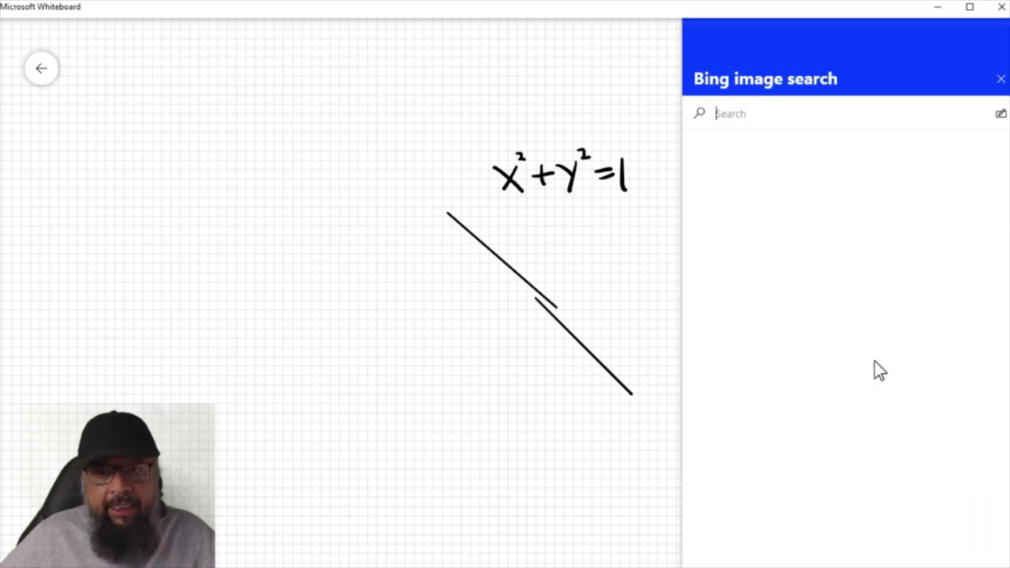
text(na)
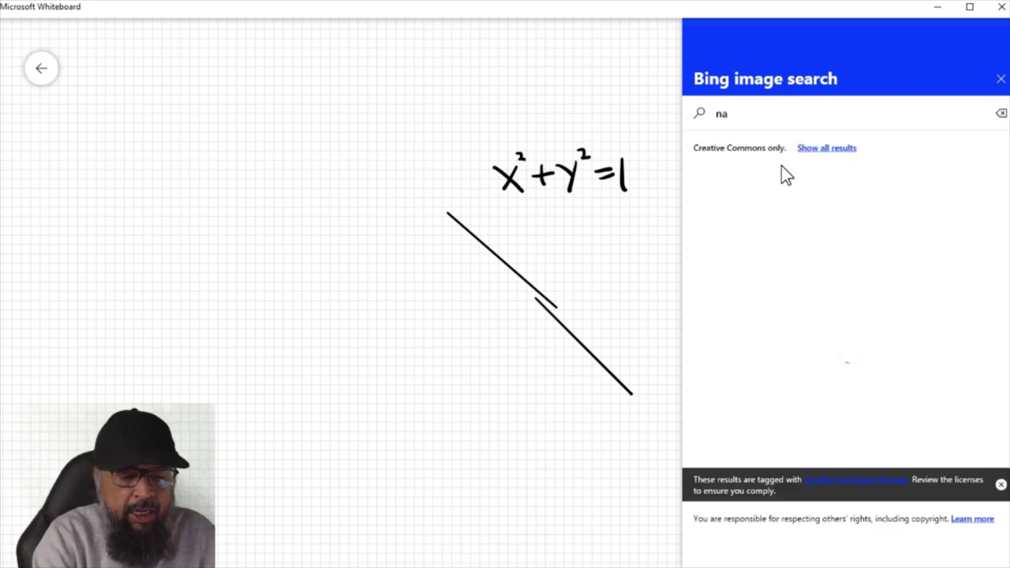
text(sa)
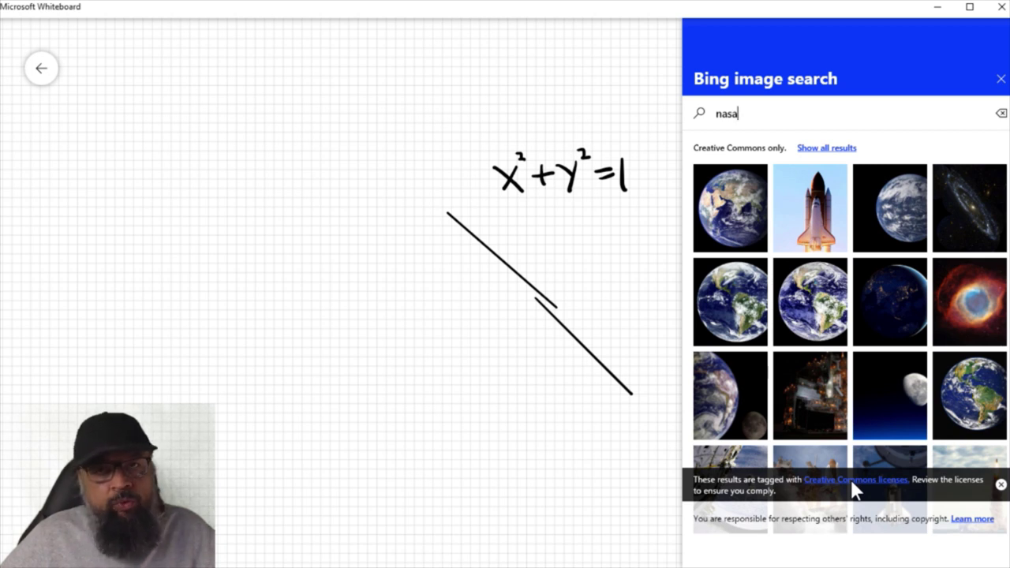
- Insert the full-globe Earth image showing the Americas from the results and place it to the left of the handwritten equation
click(825, 307)
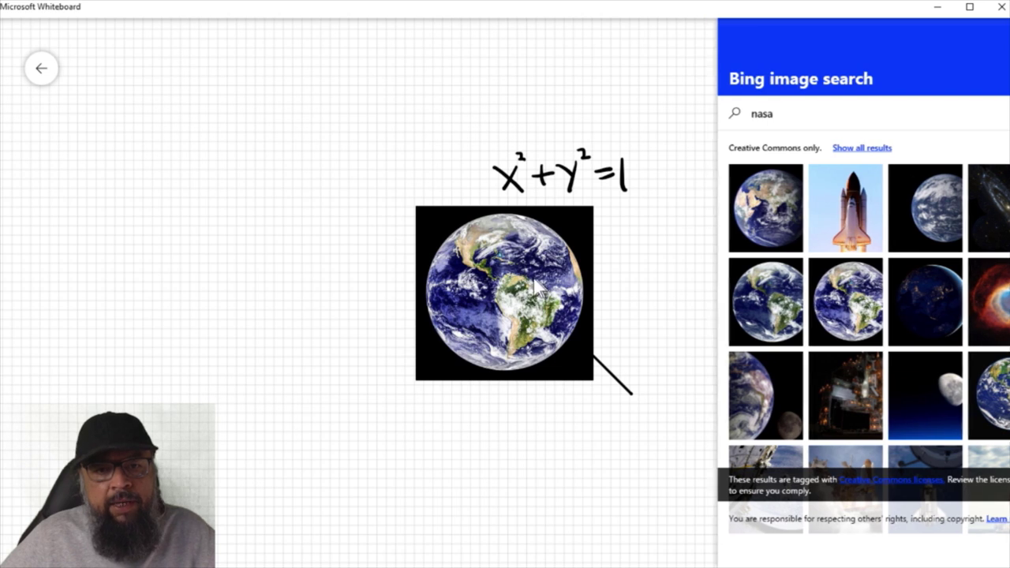
drag(528, 280, 245, 190)
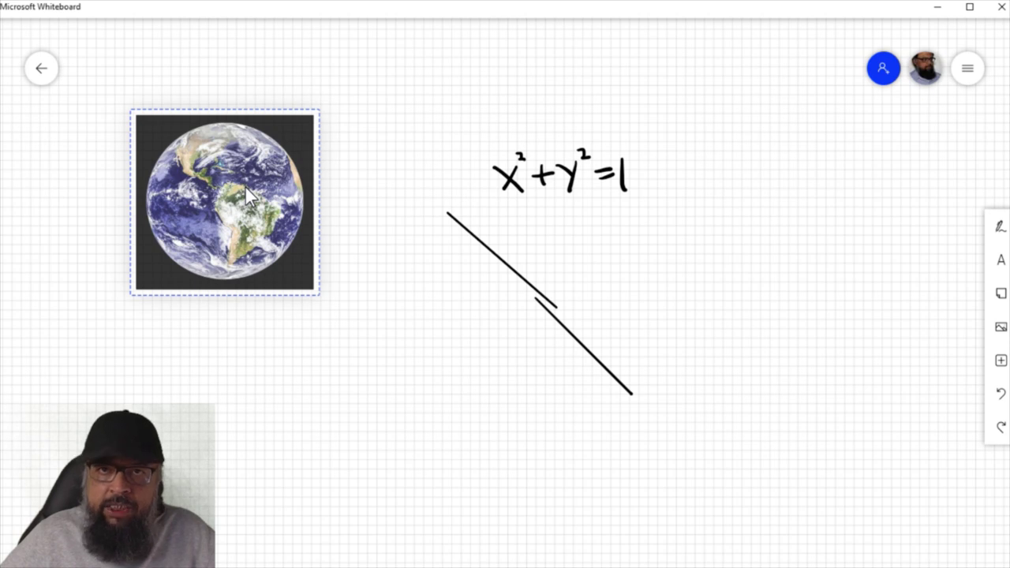
drag(245, 188, 284, 173)
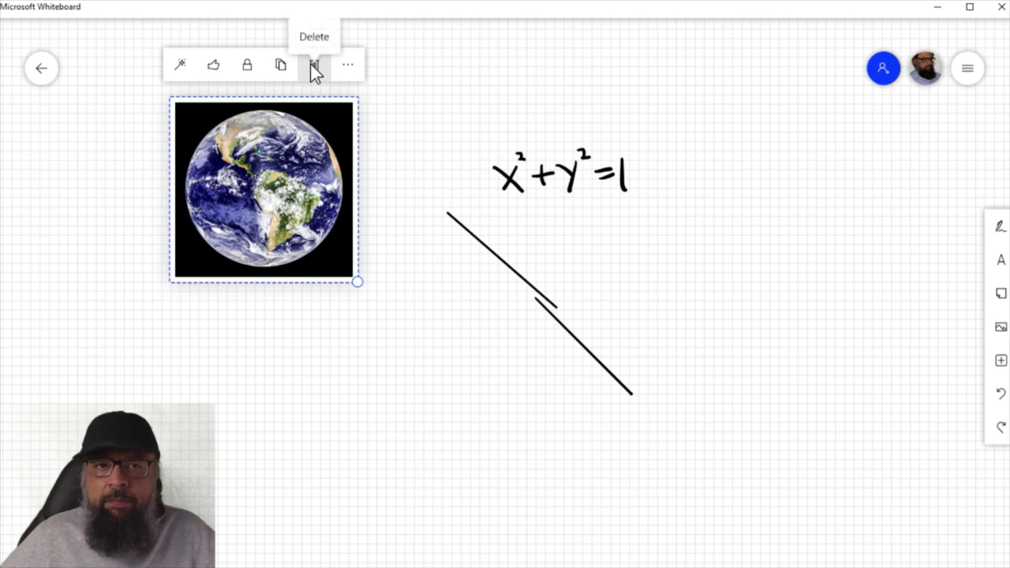
click(1001, 327)
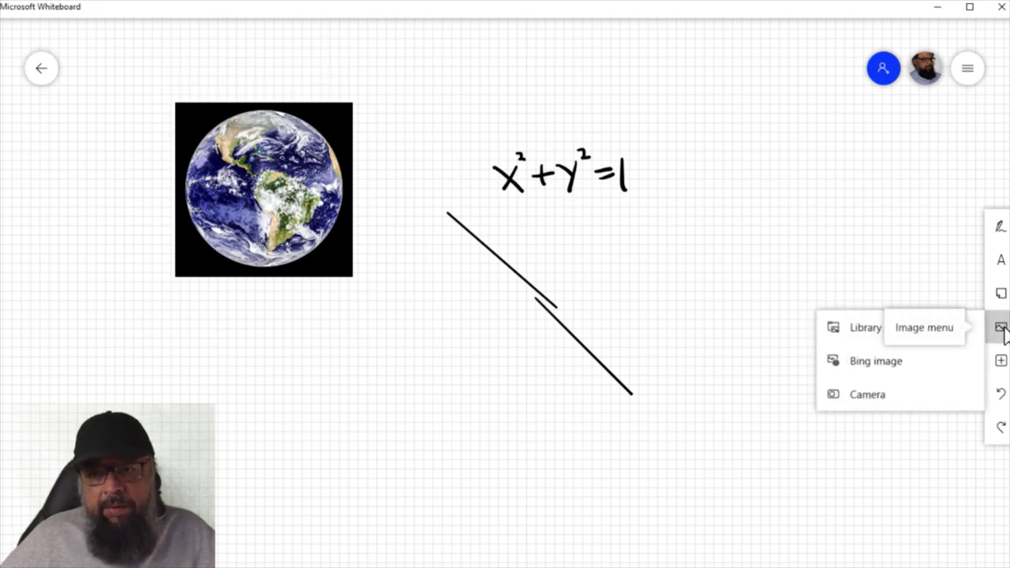
click(870, 330)
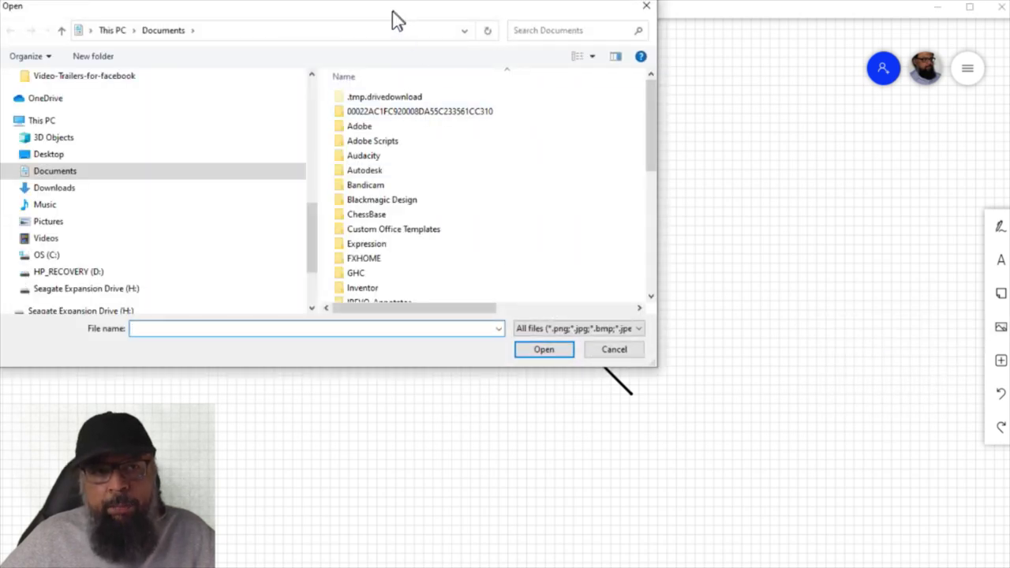
drag(393, 11, 387, 16)
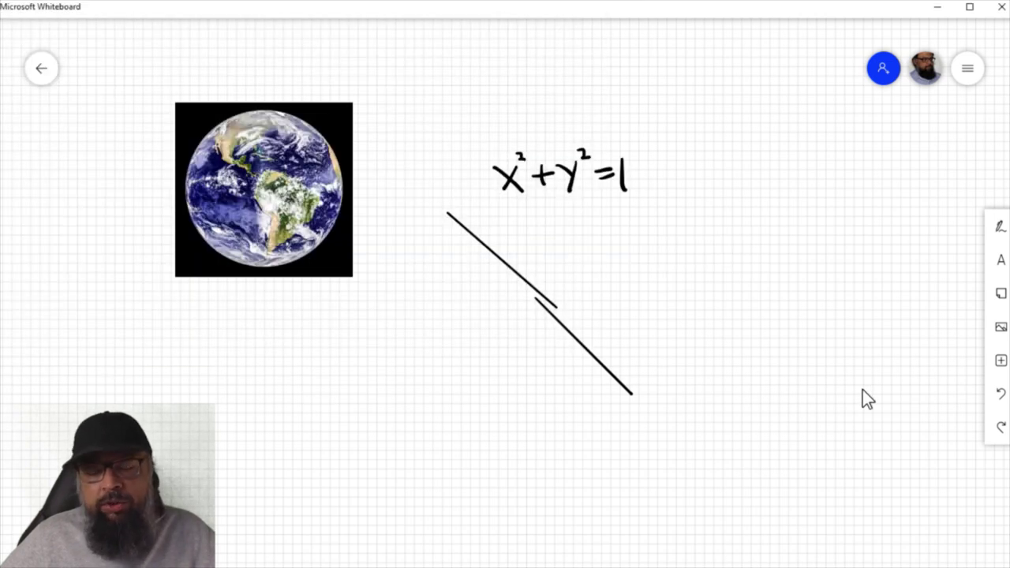
- Insert a note grid and position it just to the right of the Earth image, over the equation
click(999, 363)
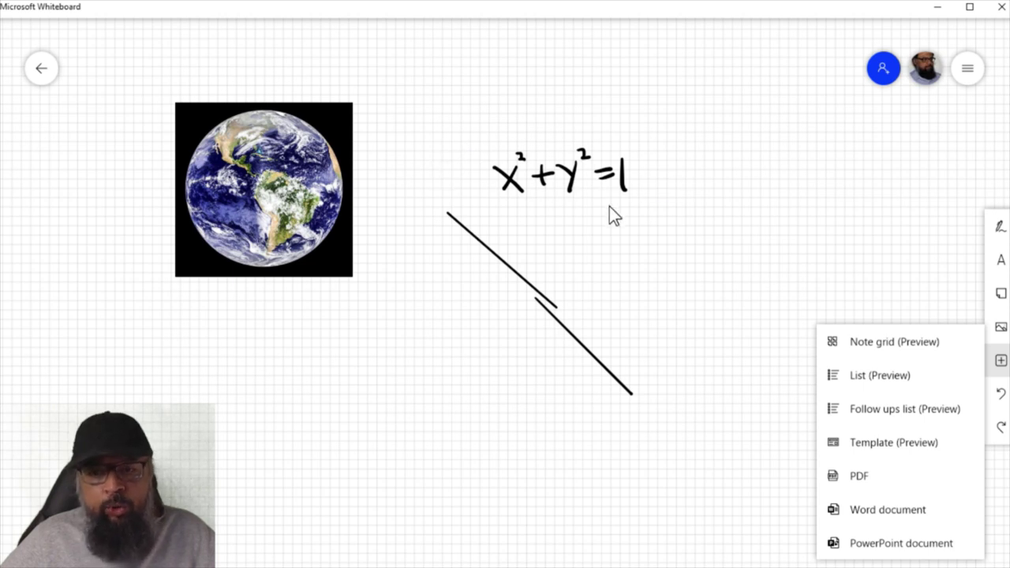
click(894, 346)
drag(687, 251, 738, 146)
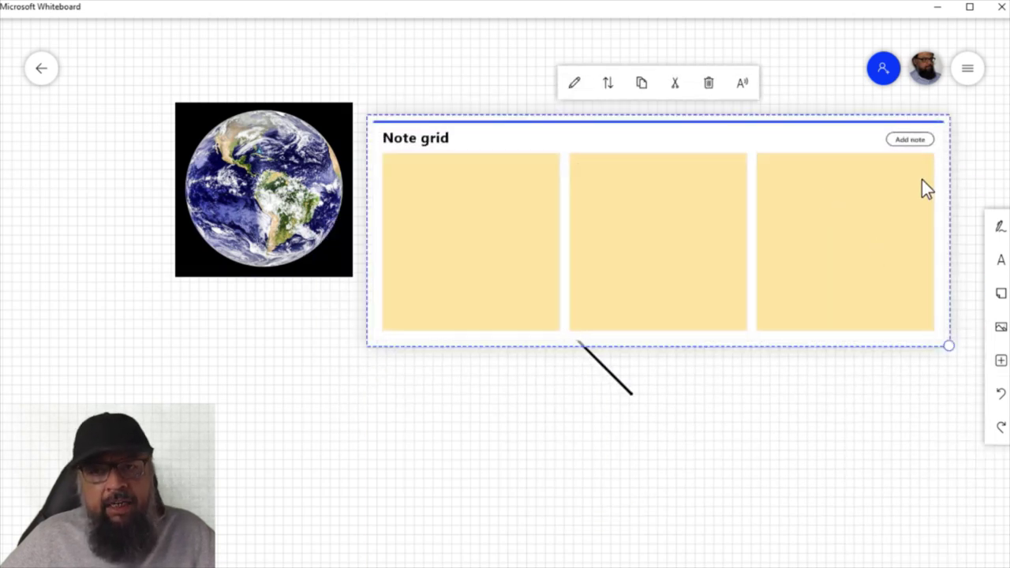
- Enter "Type anything here" in the first note of the note grid
scroll(922, 180, up, 5)
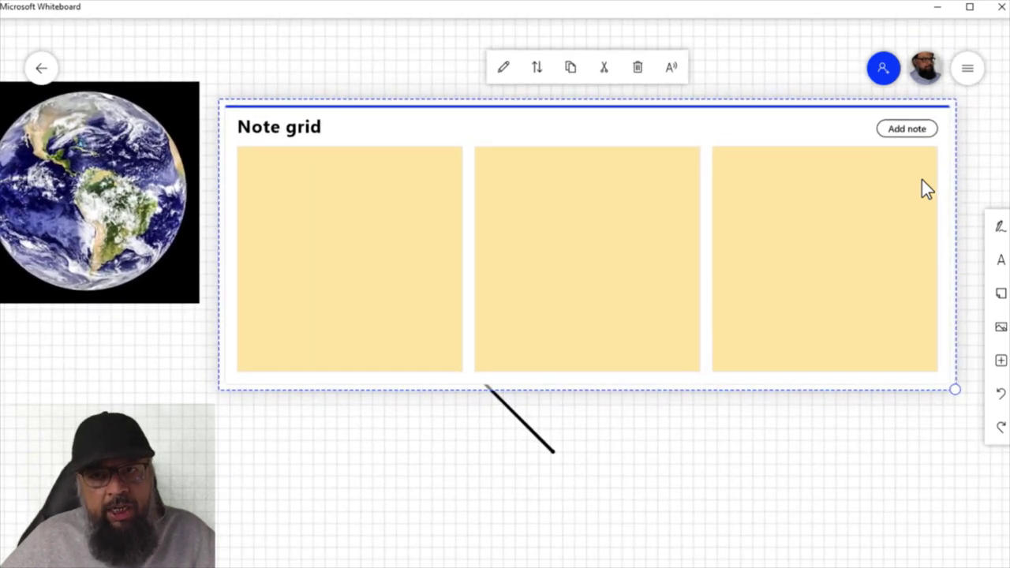
scroll(922, 179, up, 3)
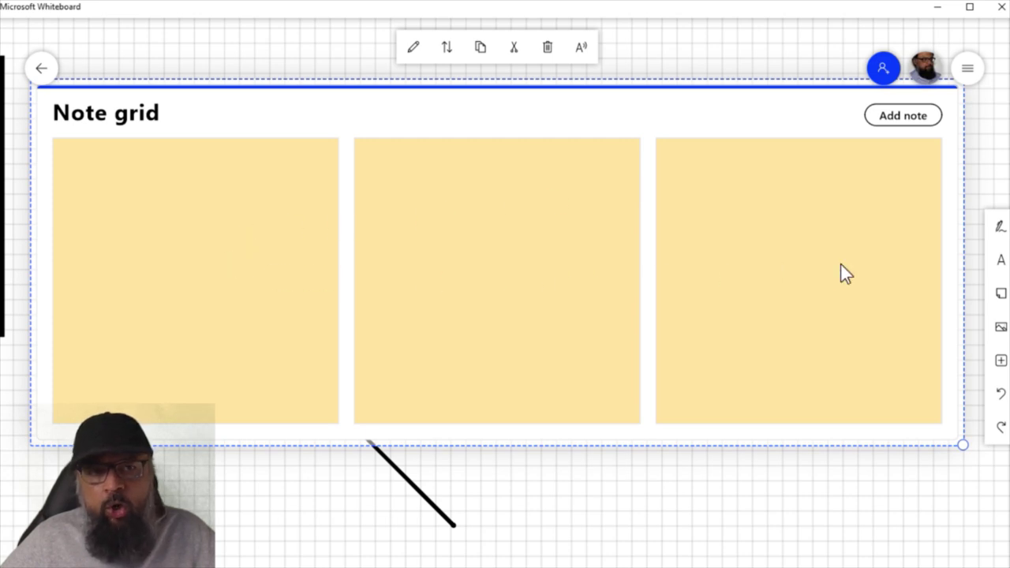
click(157, 224)
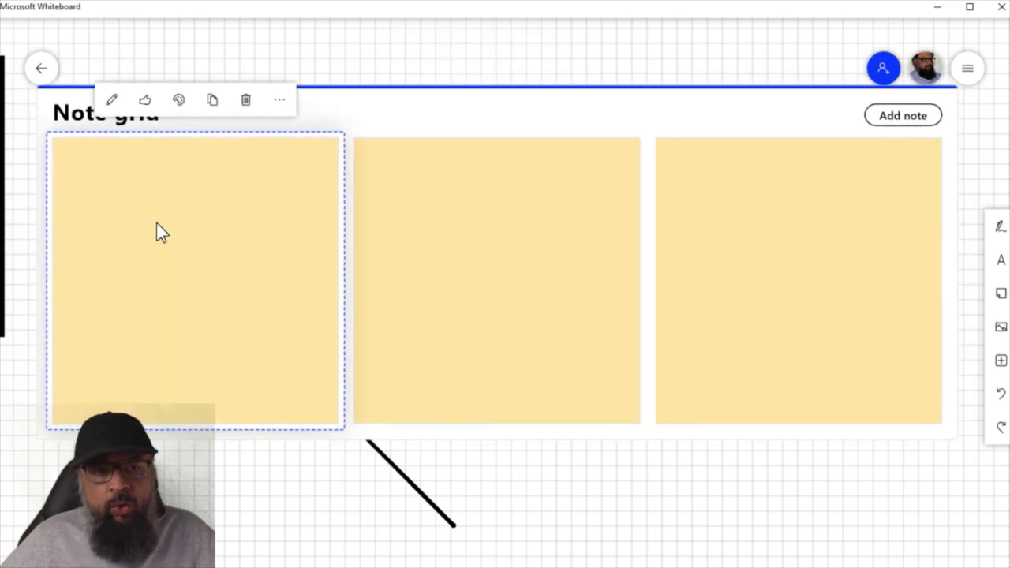
click(111, 100)
text(Typ)
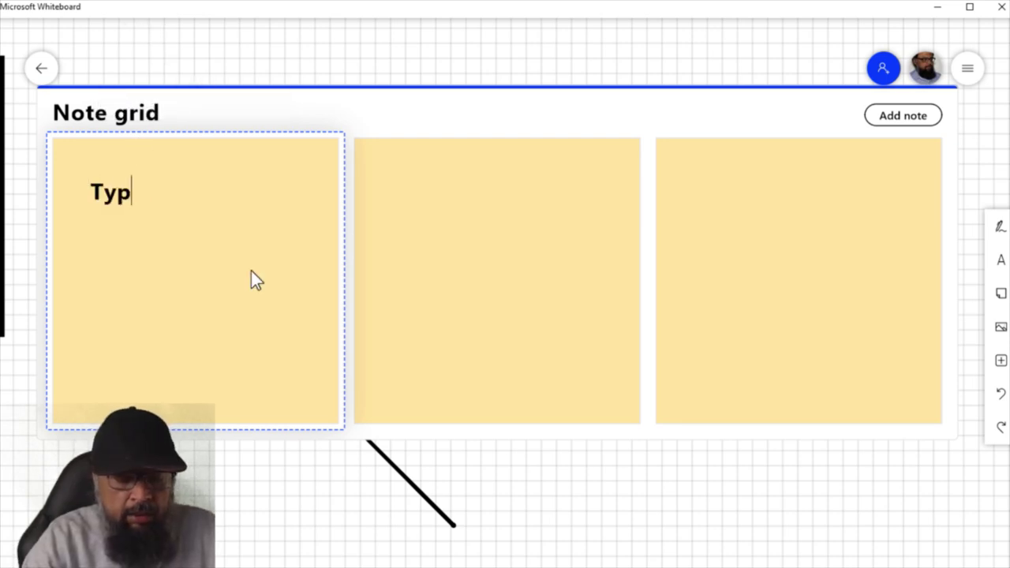
text(e anything here)
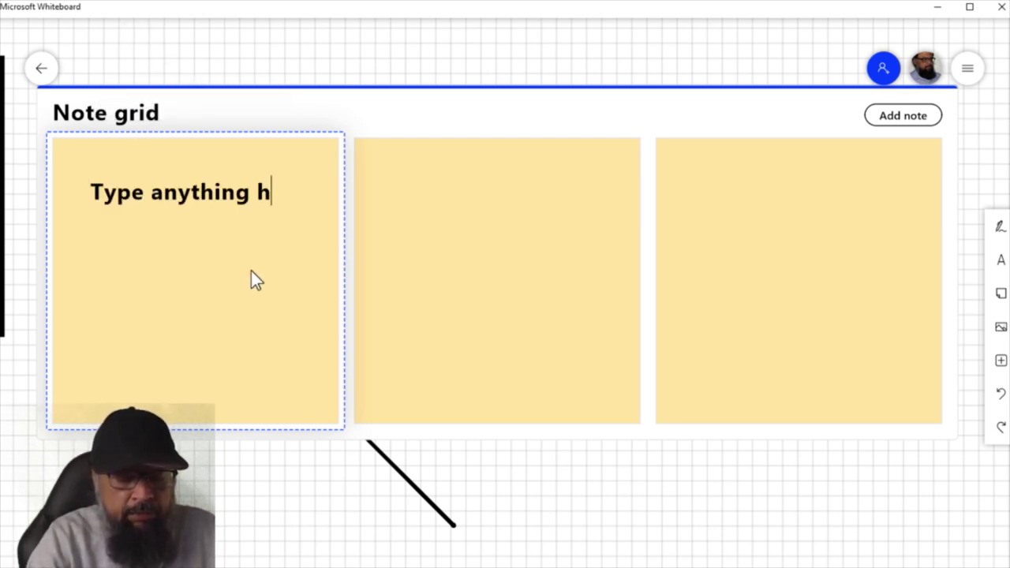
- Add two more empty notes to the note grid
click(909, 115)
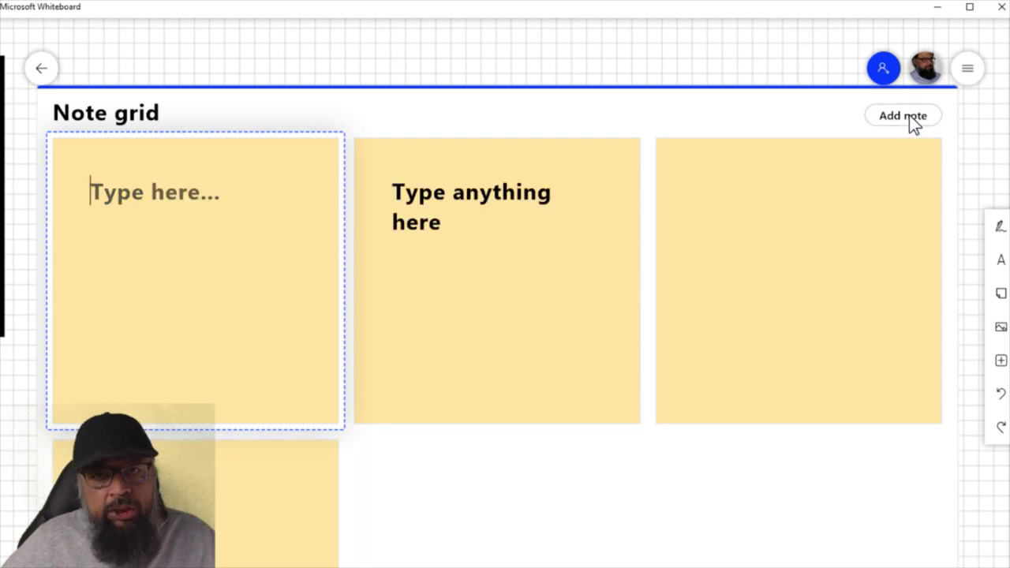
scroll(309, 492, down, 2)
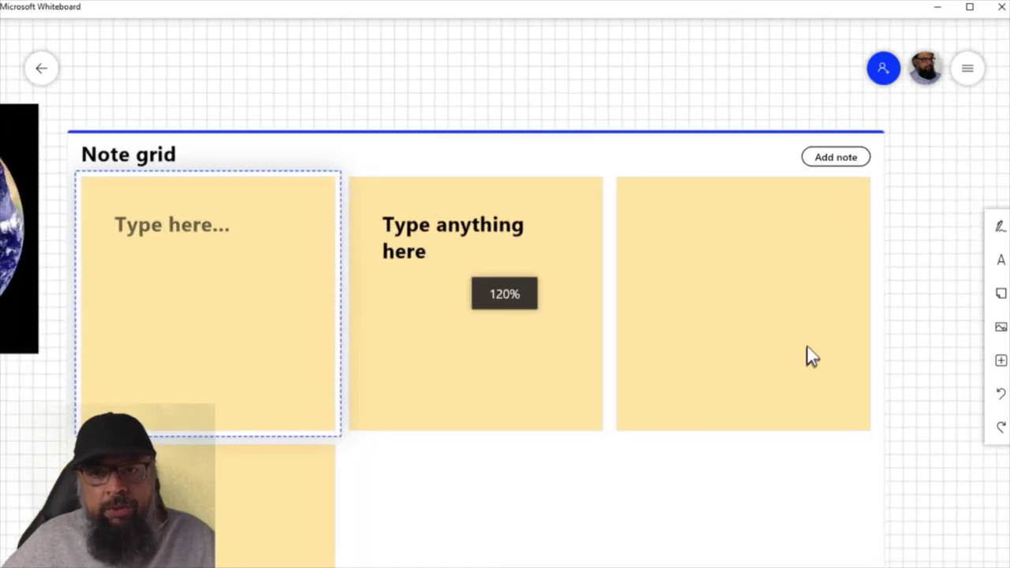
click(840, 157)
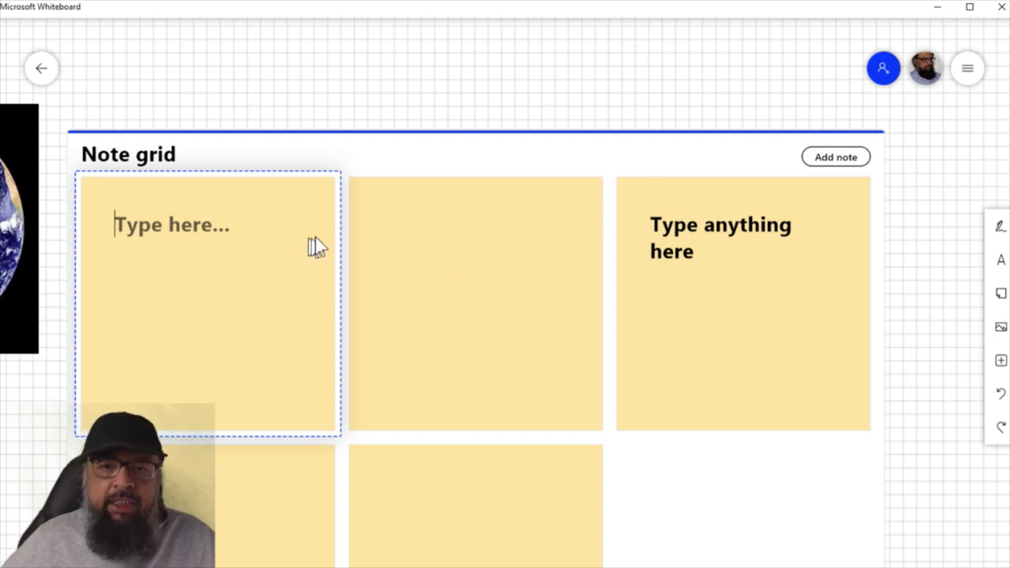
- Pull both second-row notes out of the note grid onto the canvas and delete them
scroll(583, 260, down, 5)
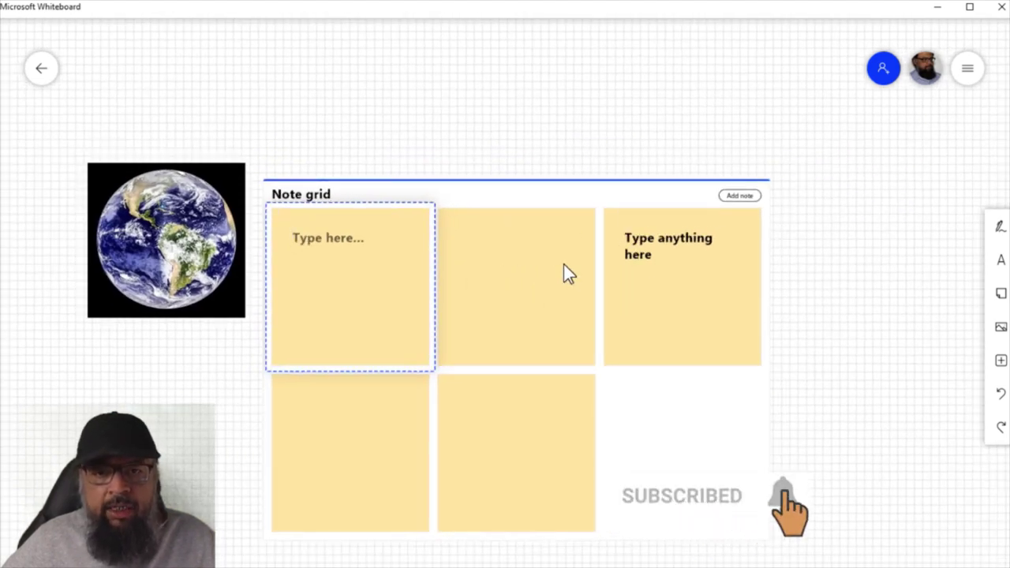
drag(534, 406, 842, 142)
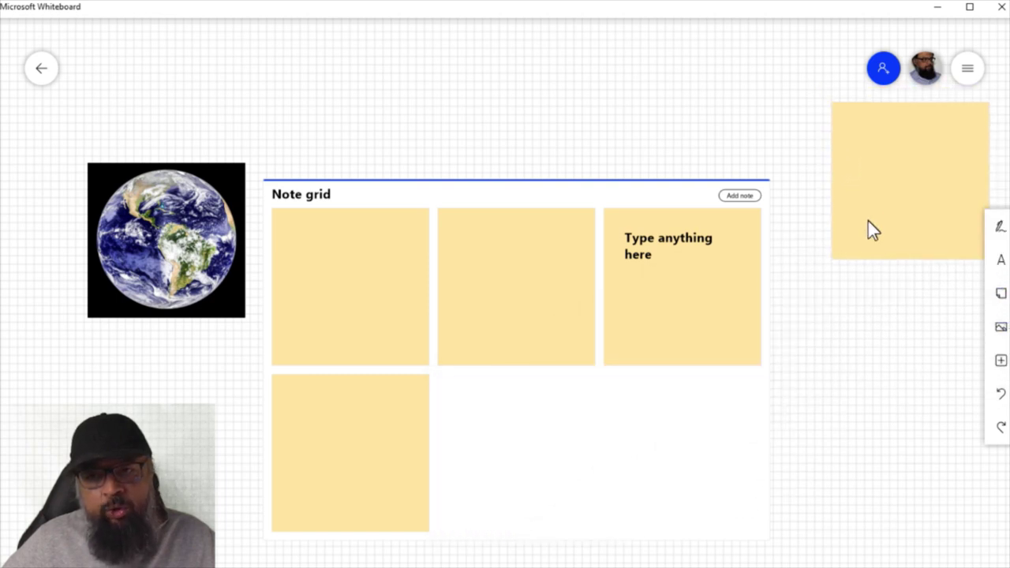
click(395, 480)
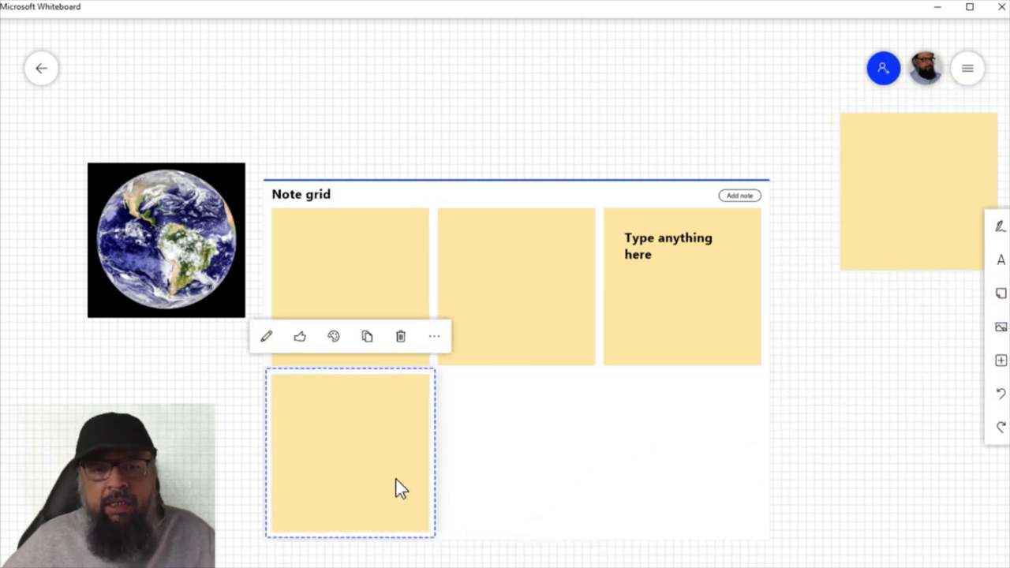
drag(395, 480, 48, 387)
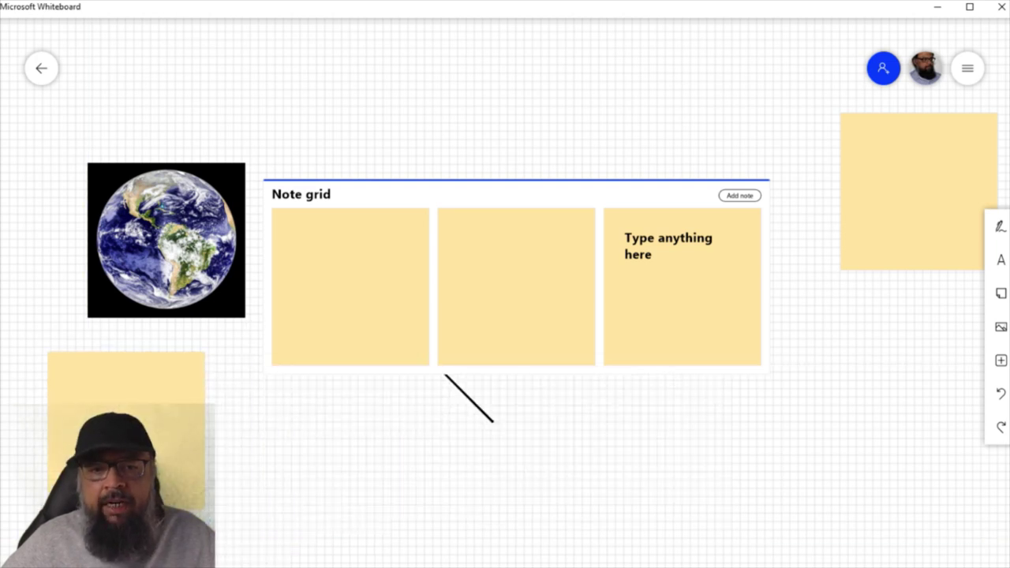
click(906, 129)
click(968, 74)
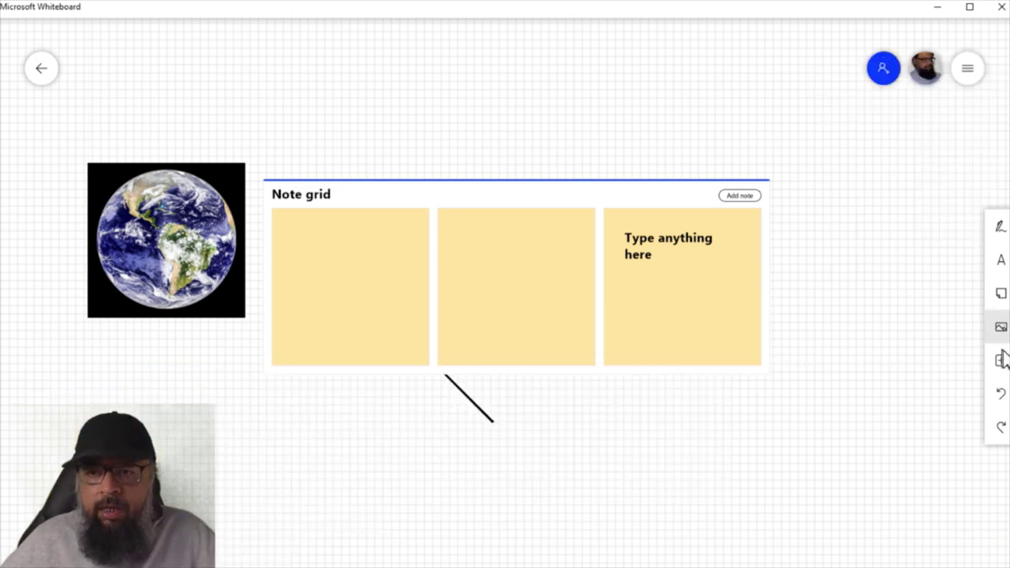
- Insert a list and move it to the empty canvas area below and to the right of the note grid
click(1001, 361)
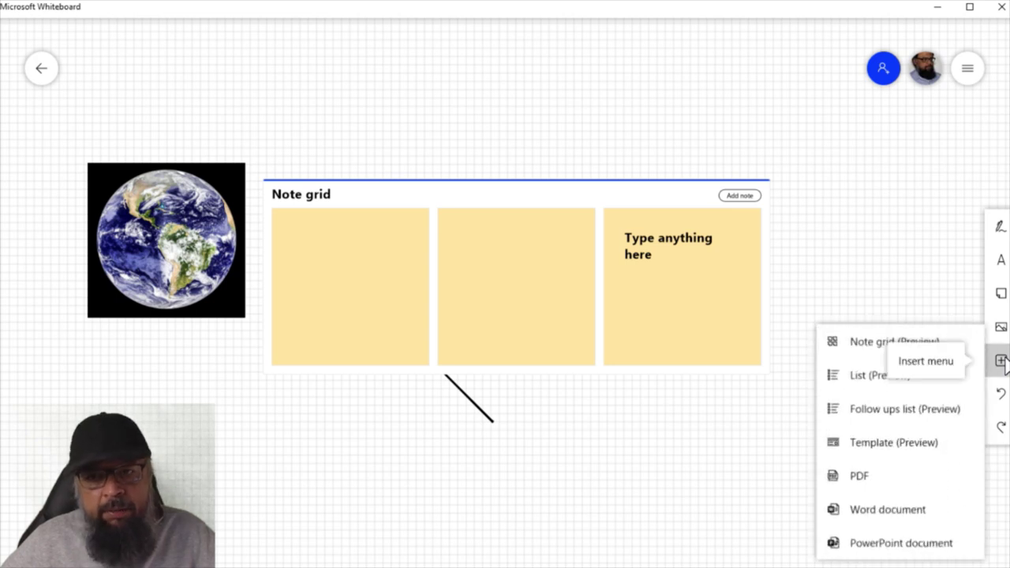
click(887, 379)
drag(879, 312, 546, 110)
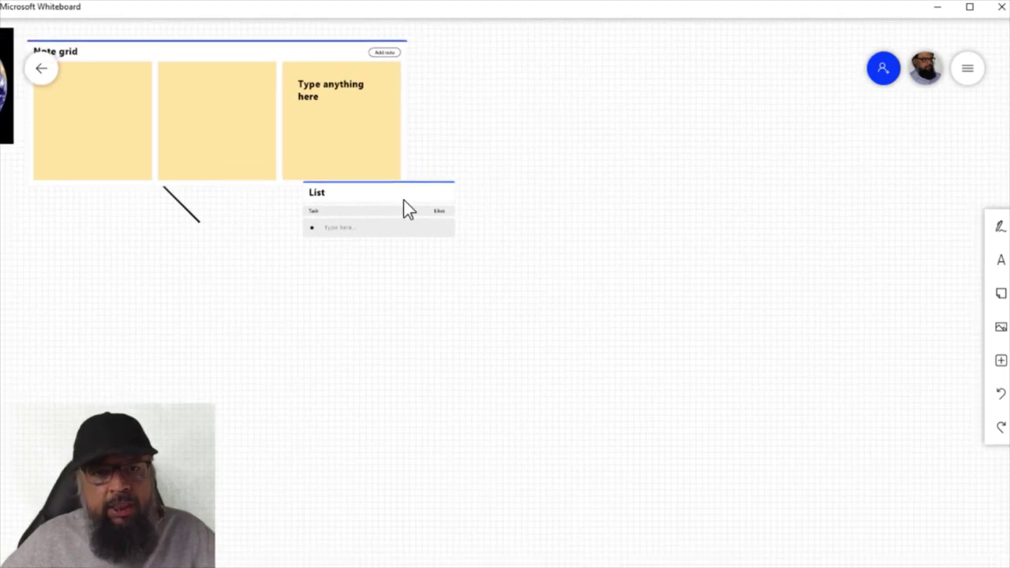
drag(403, 199, 577, 248)
- Change the list's title to "Task List"
scroll(616, 270, up, 1)
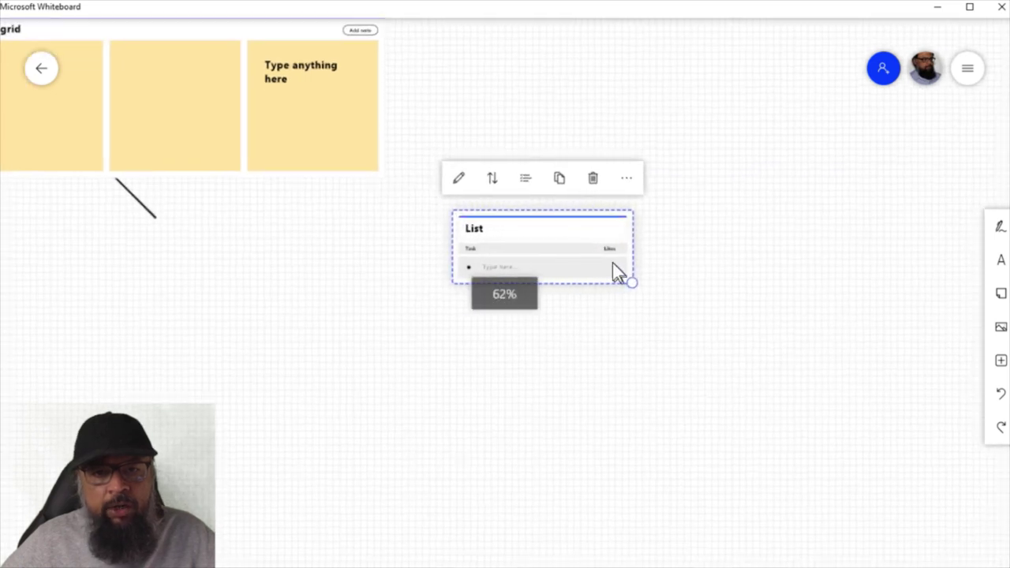
scroll(616, 270, up, 5)
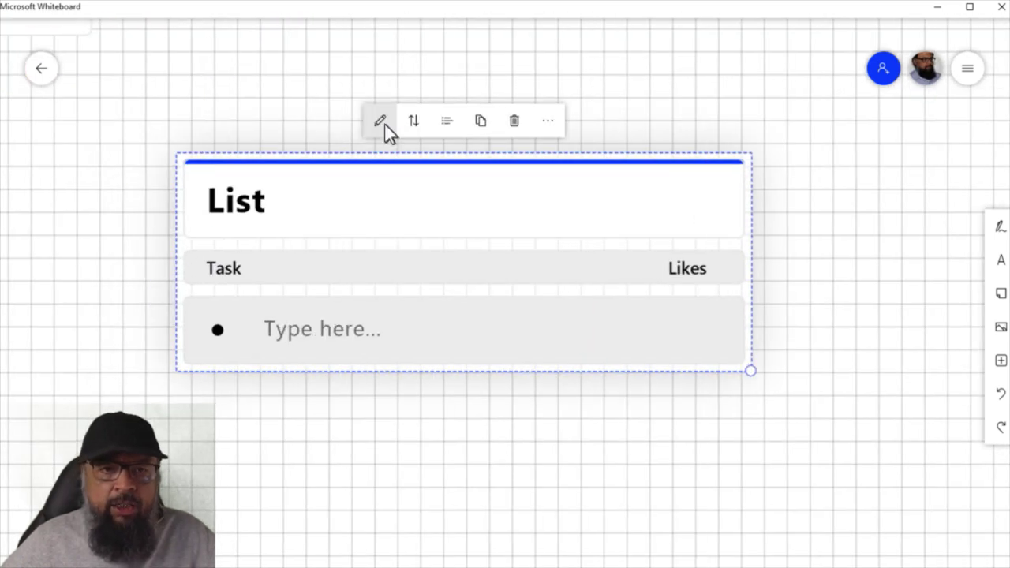
click(379, 119)
key(Home)
text(Task)
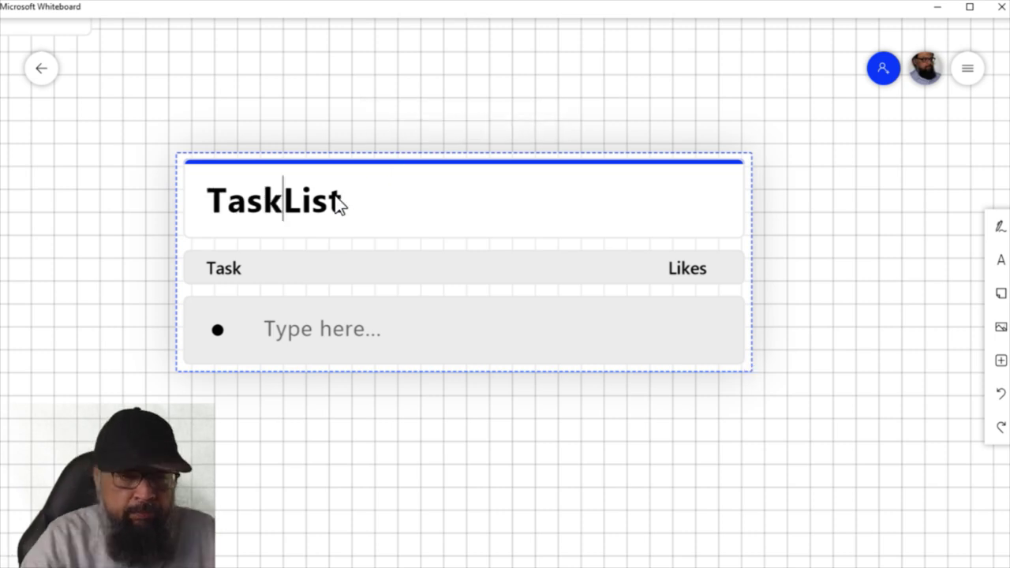
- Add two items to the Task List: "Task 1" and "Task 2 what ever I want"
click(334, 340)
text(Task)
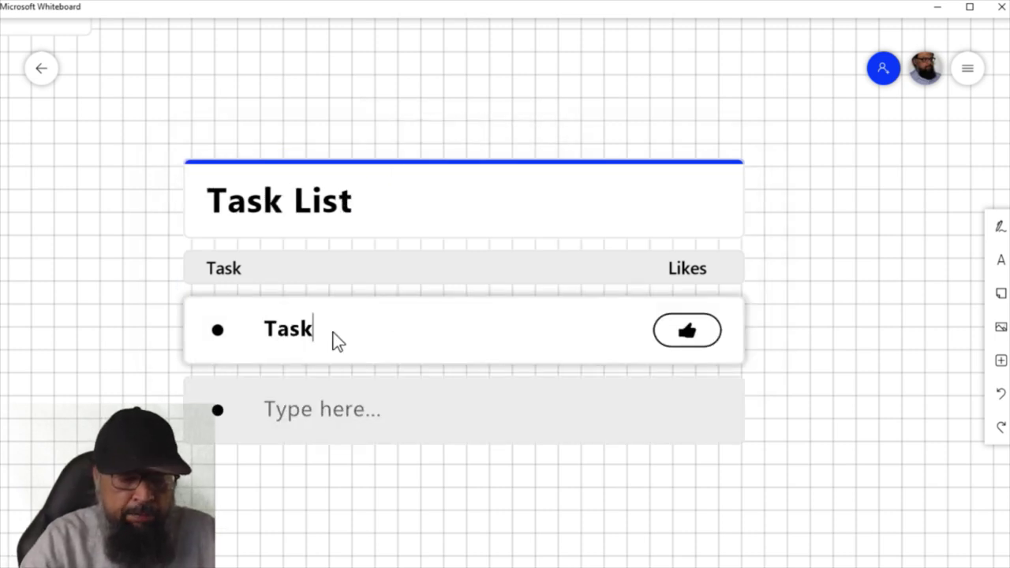
text( 1)
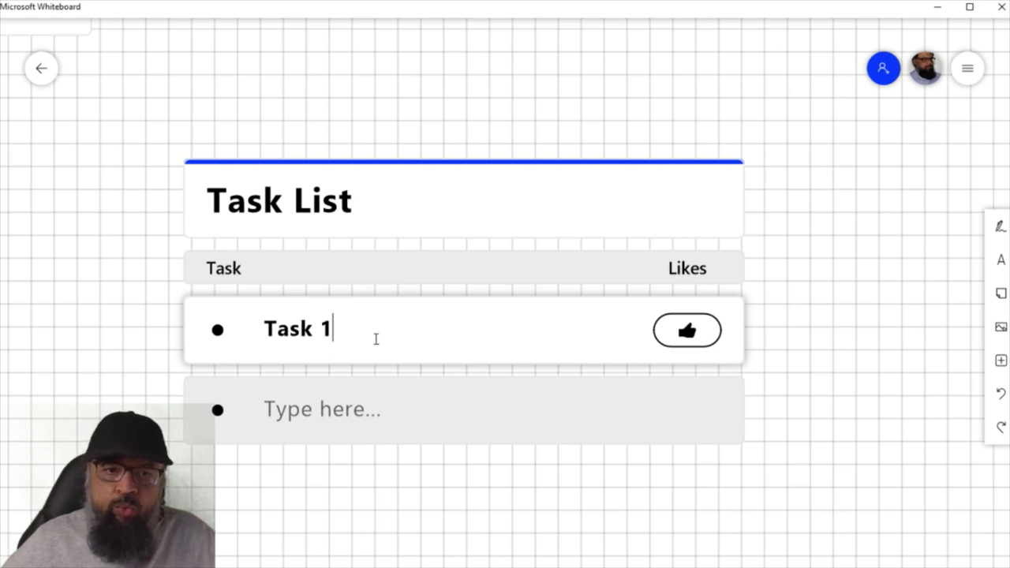
click(313, 417)
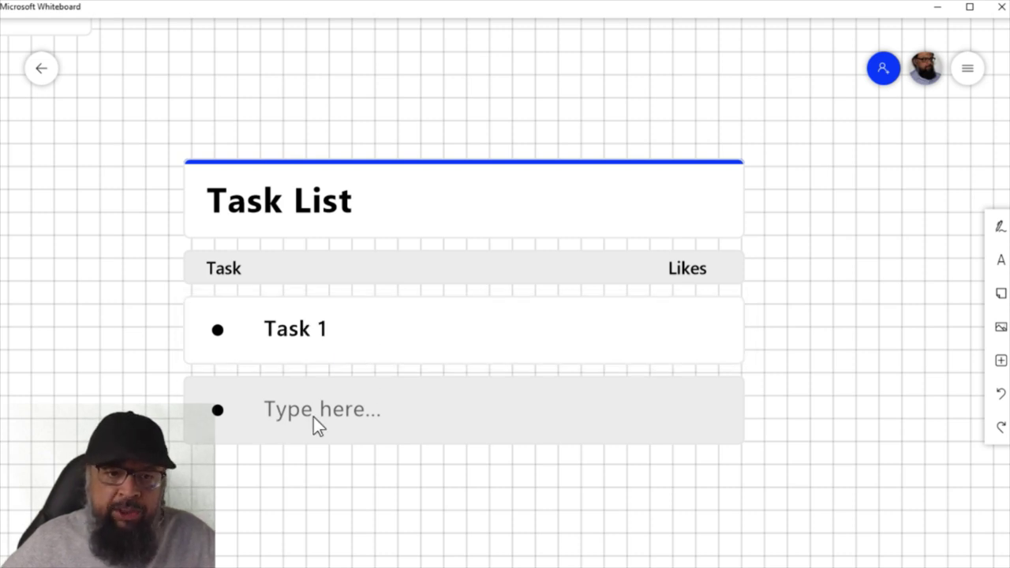
text(Tas)
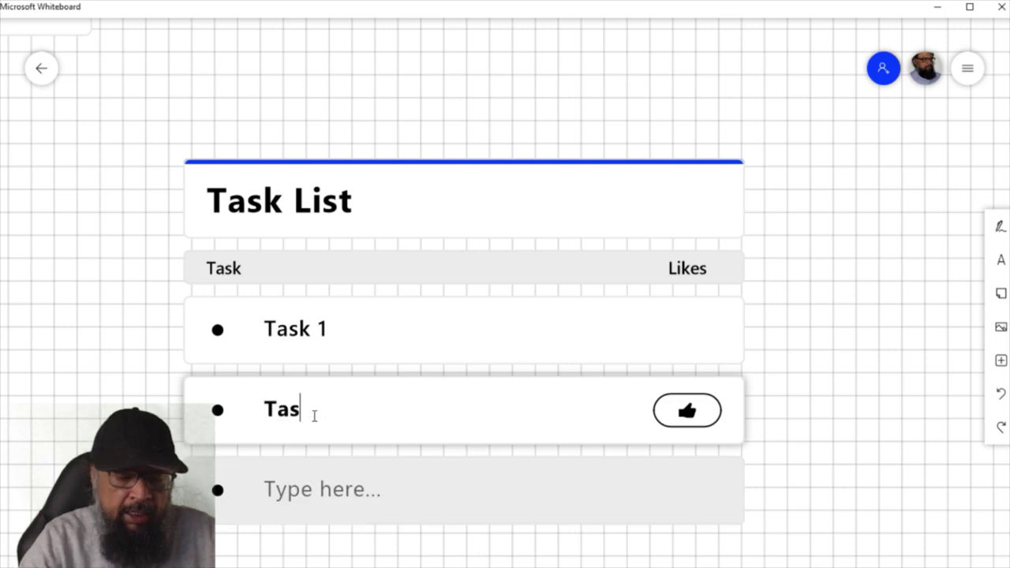
text(k 2 )
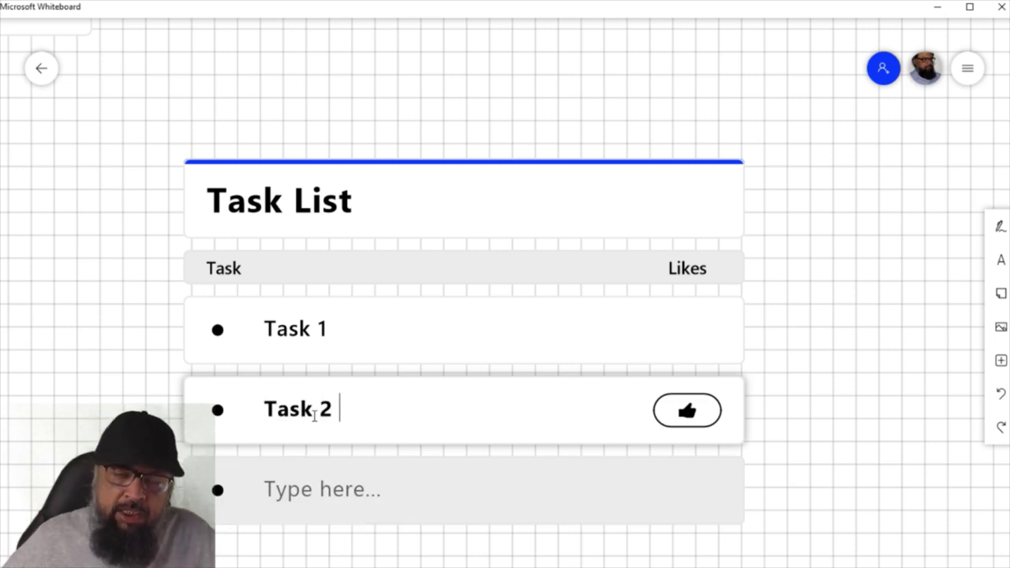
text(what ever I want)
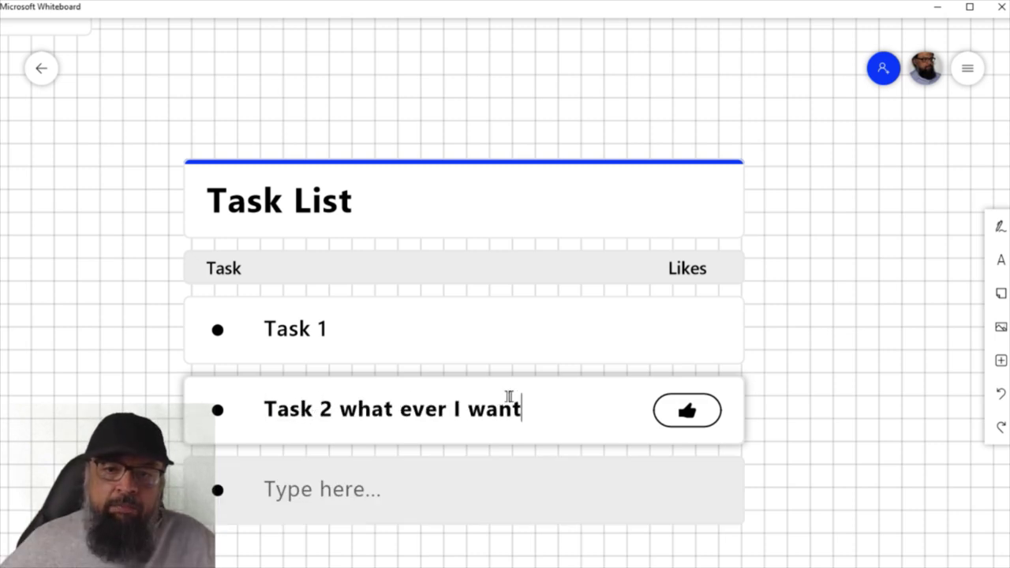
- Like the second item of the Task List and remove that like again
click(688, 411)
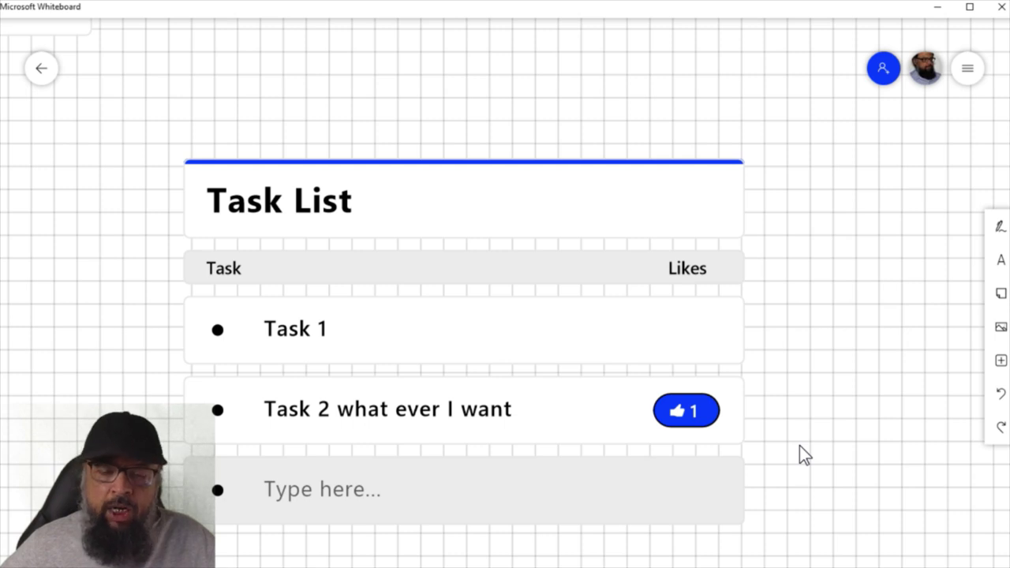
click(582, 399)
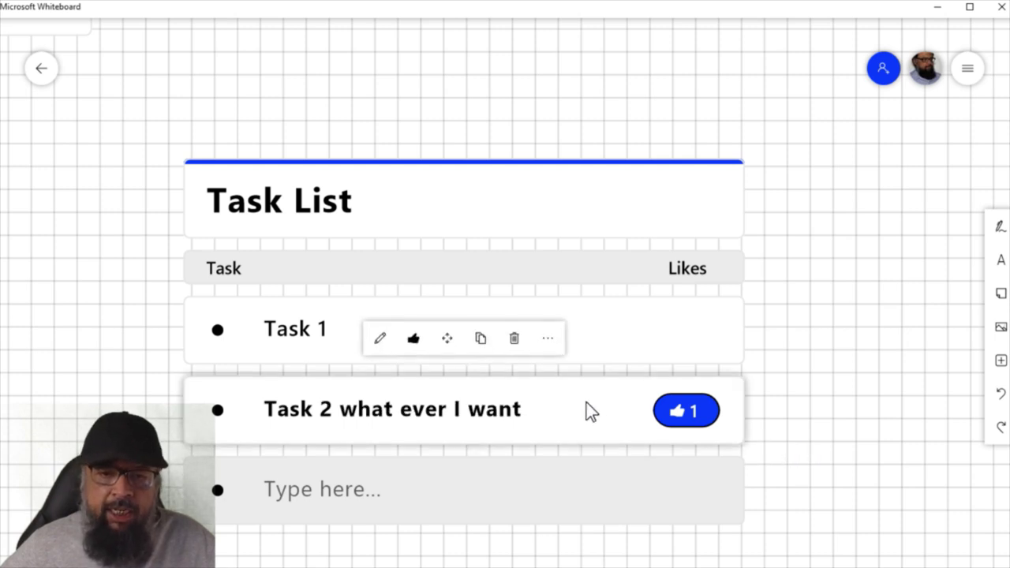
click(414, 341)
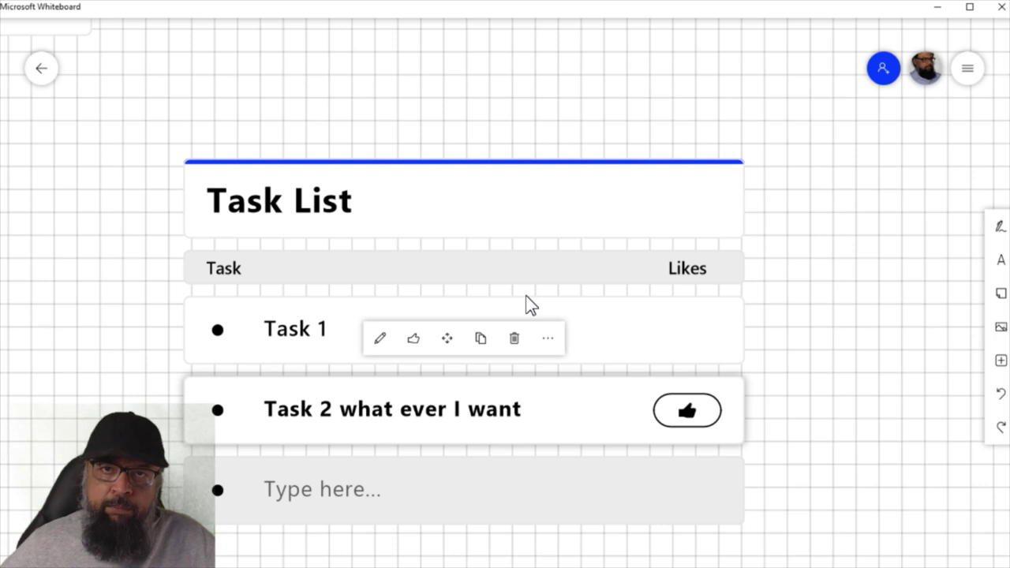
- Delete the whole Task List and insert a Follow ups list in its place, near the upper edge of the visible canvas
click(656, 197)
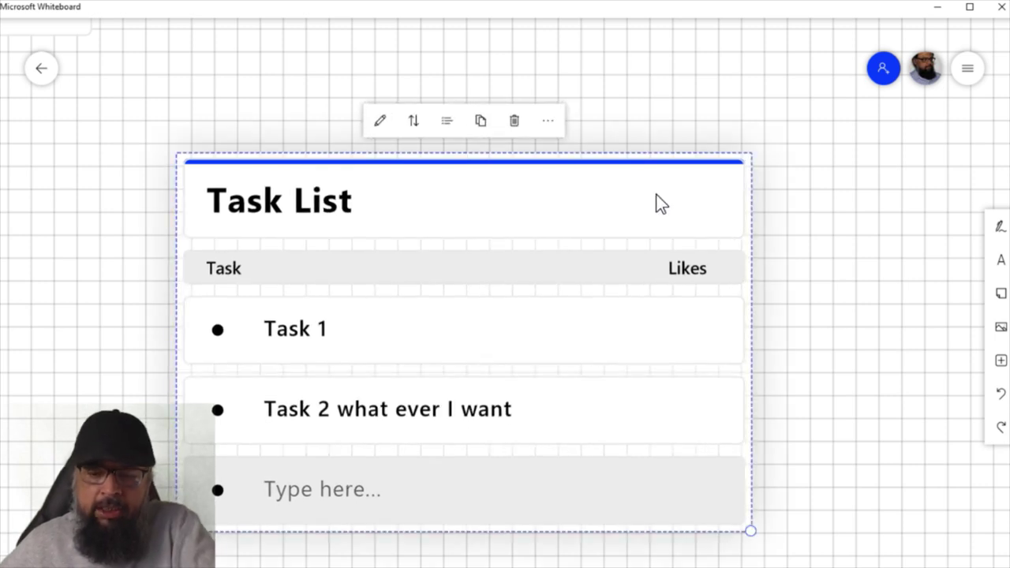
key(Delete)
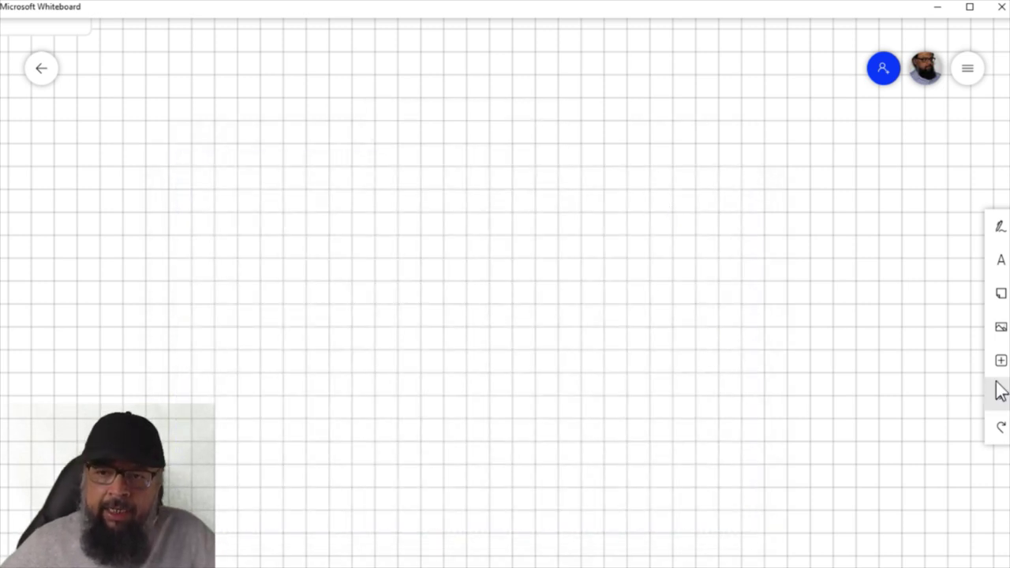
click(1000, 362)
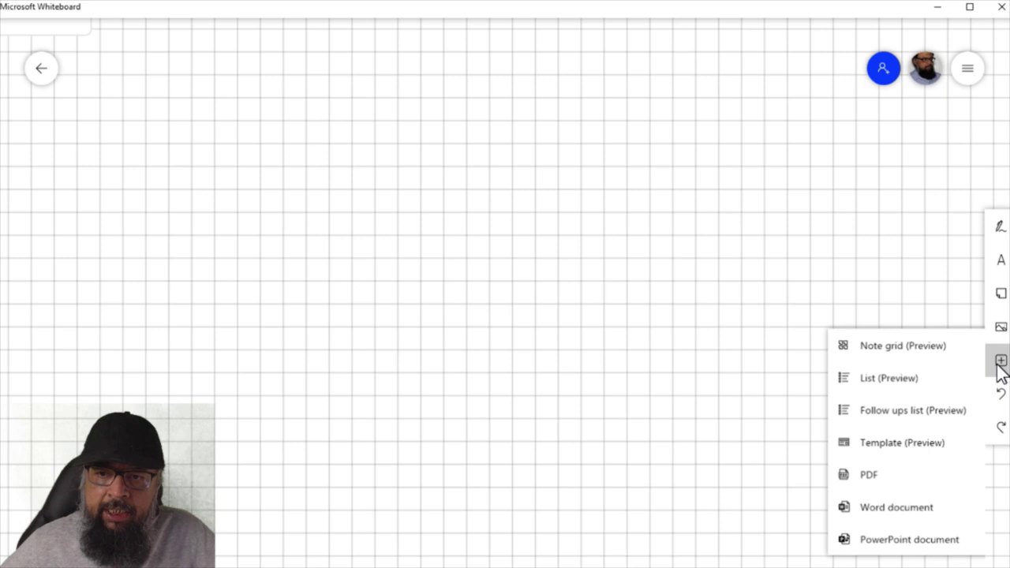
click(902, 412)
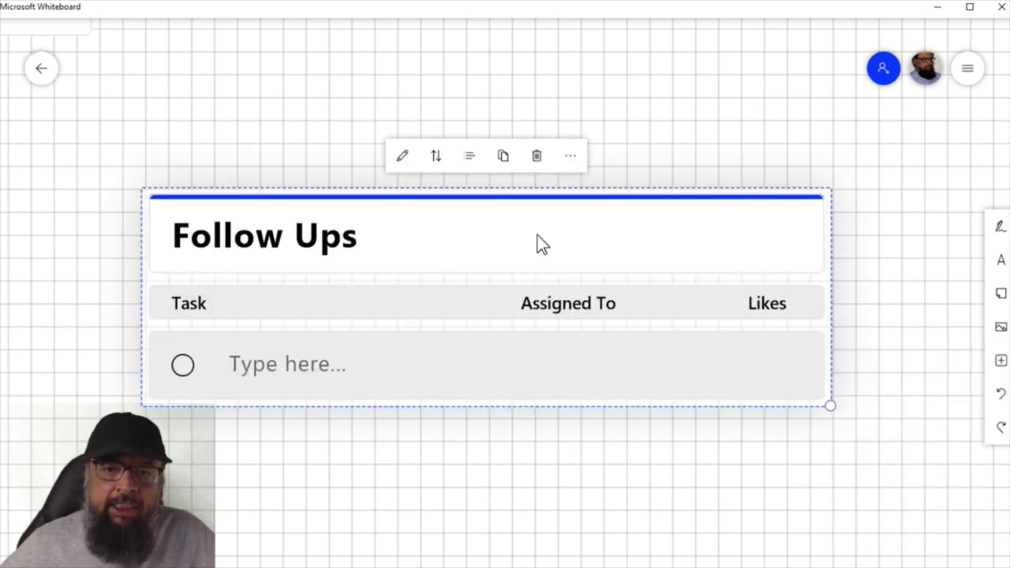
drag(509, 164, 503, 127)
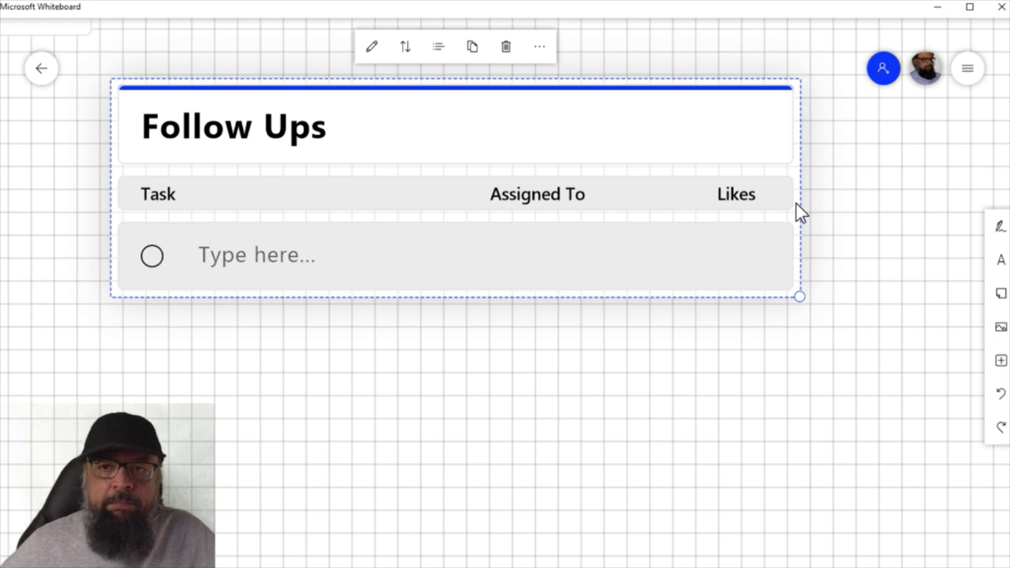
- Turn on the web sharing link for this whiteboard and copy the link
click(886, 68)
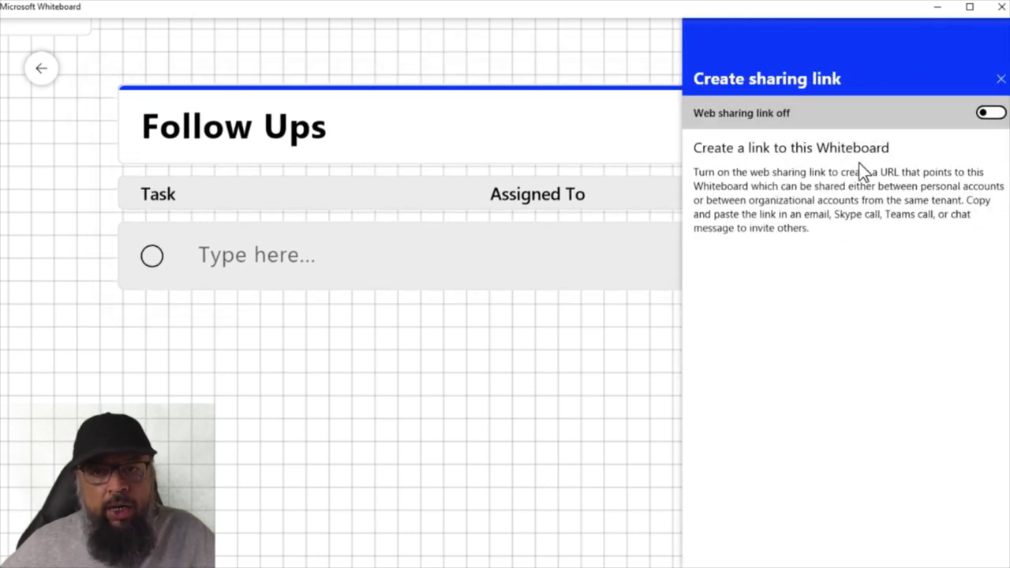
click(991, 113)
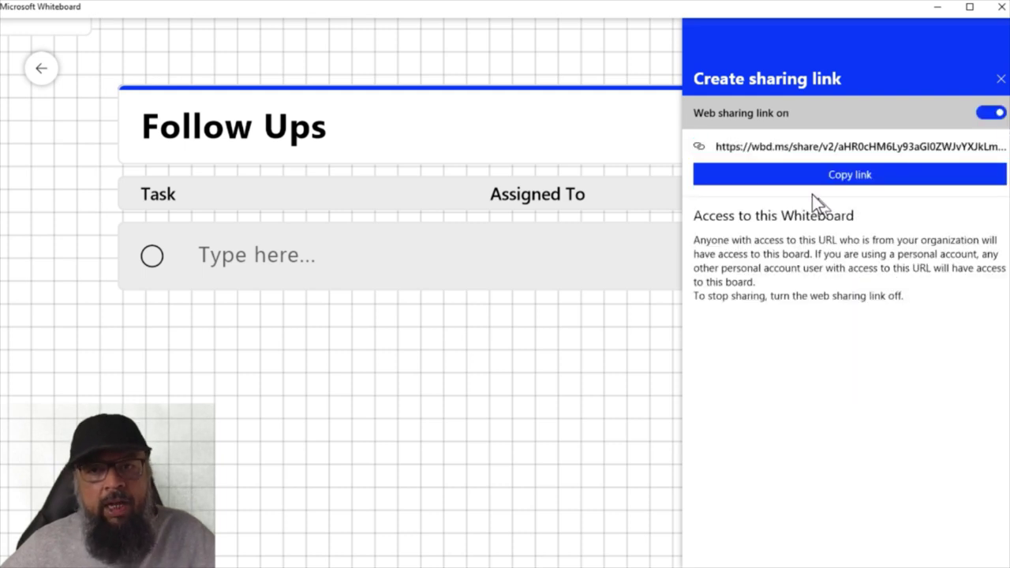
click(859, 174)
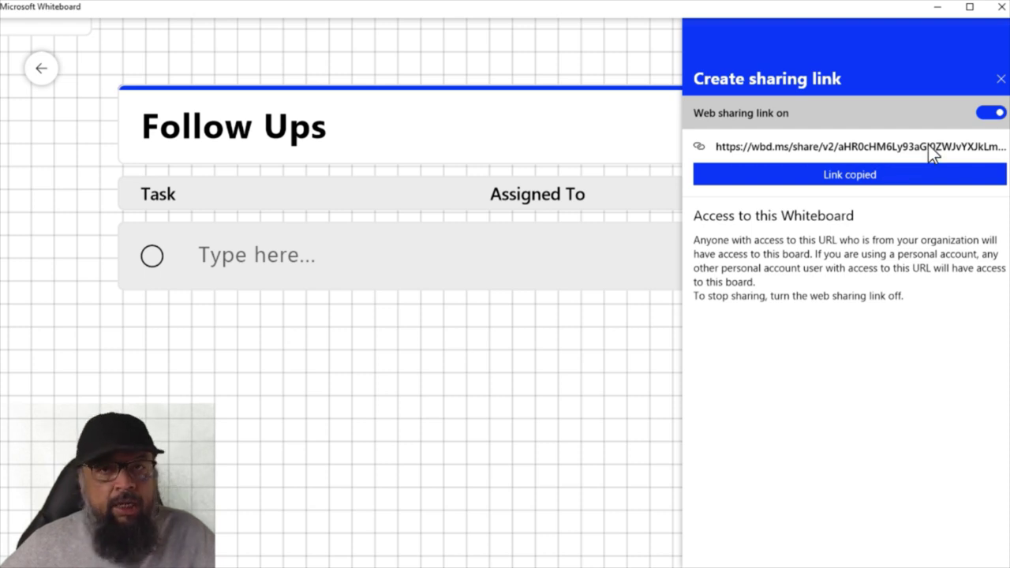
click(1000, 79)
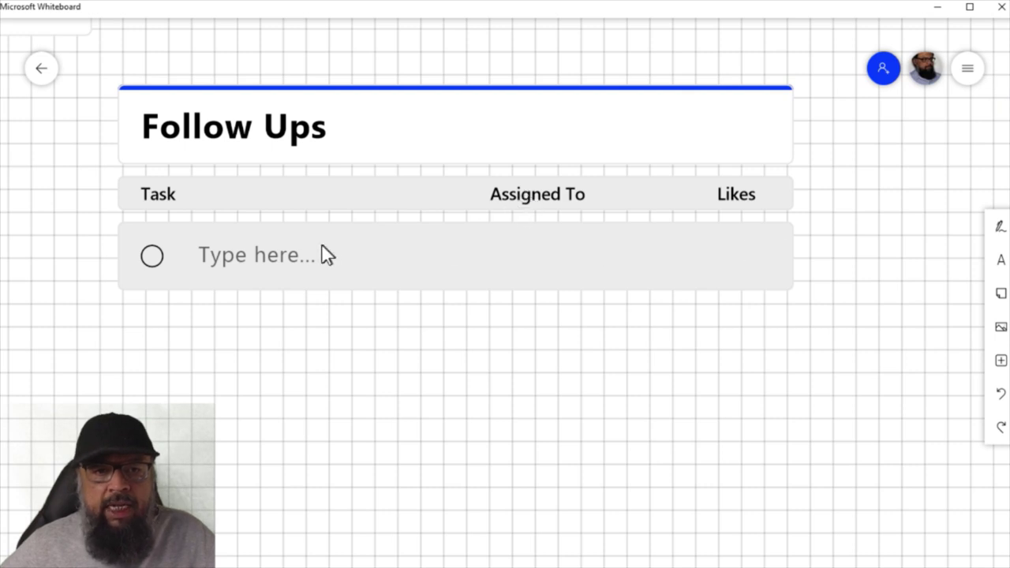
- Add "Task 1" to the Follow Ups list and assign it to the board's owner
click(294, 260)
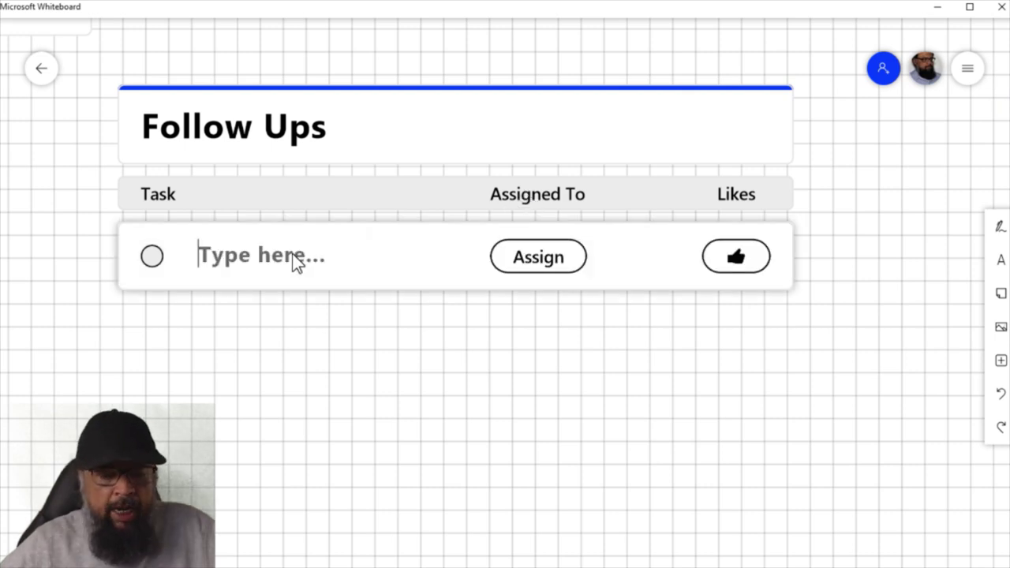
text(Task 1)
click(557, 260)
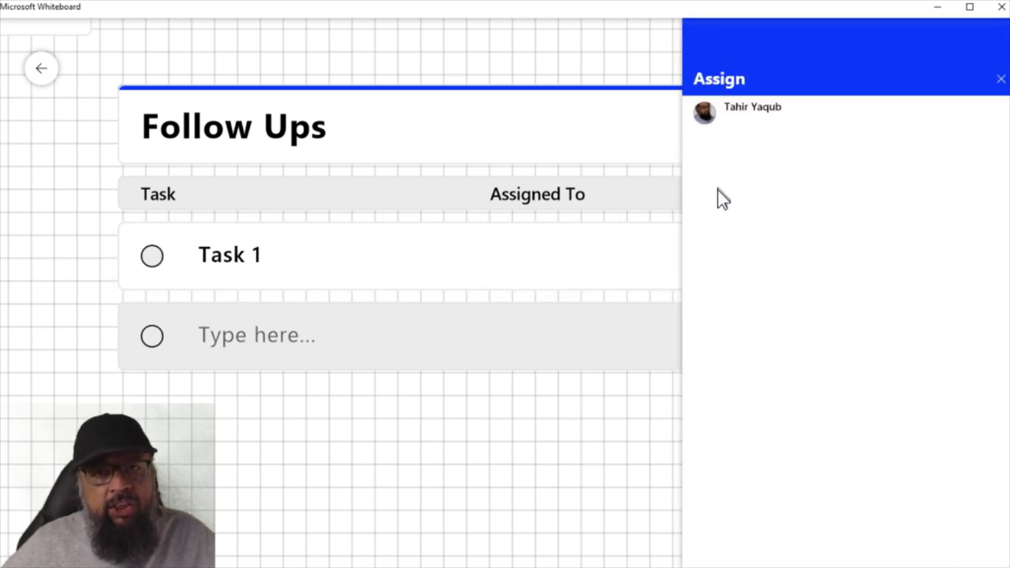
click(748, 117)
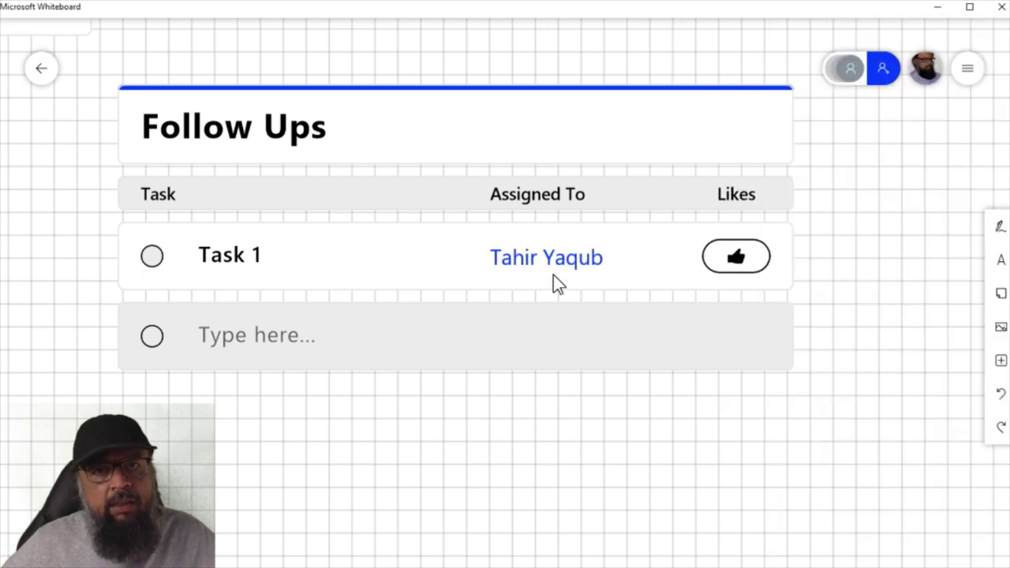
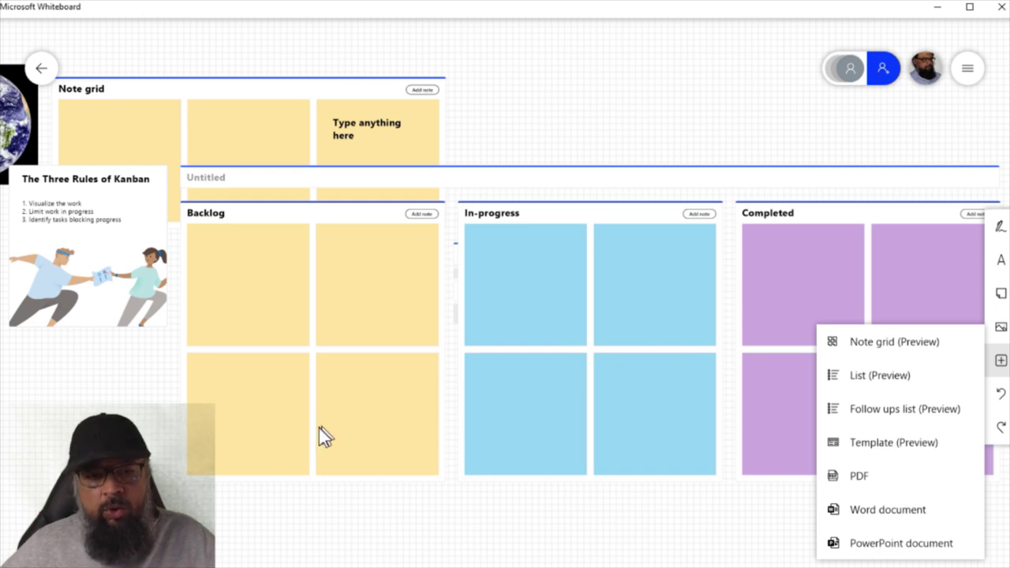
- Insert the slide from Presentation1.pptx on the Desktop into the board and reposition it over the Kanban template
click(900, 544)
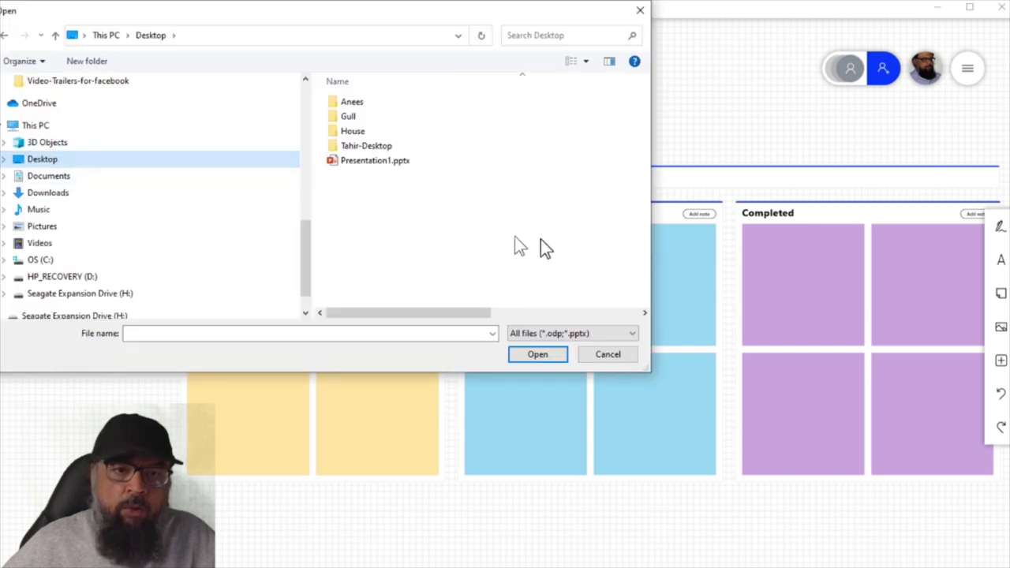
click(399, 164)
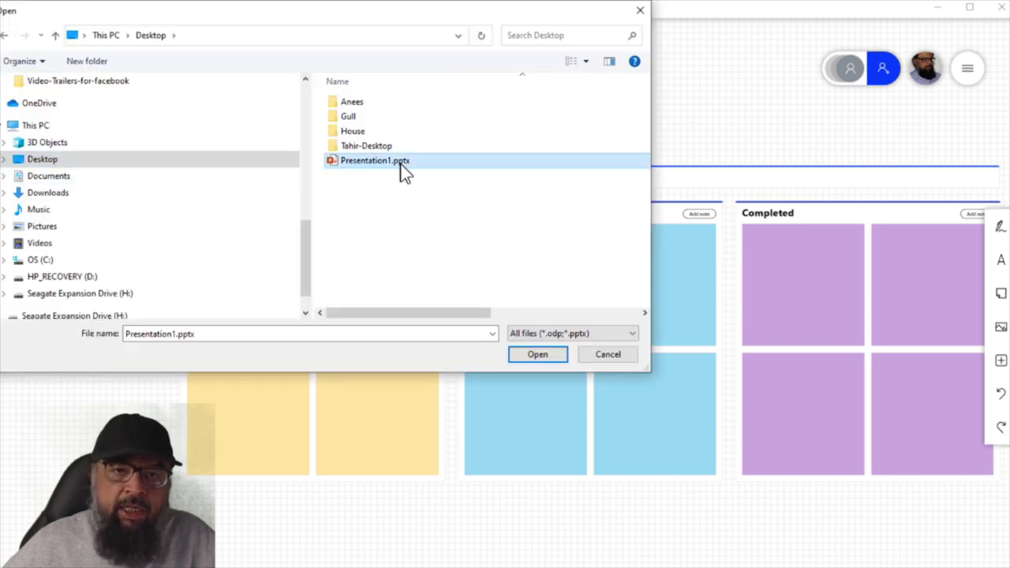
click(551, 358)
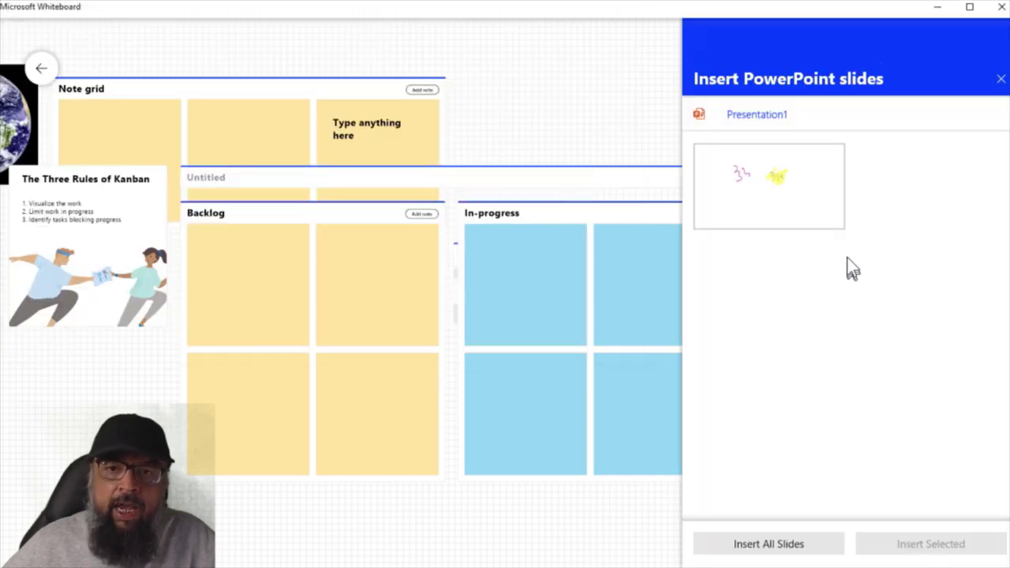
click(805, 183)
click(805, 182)
click(805, 182)
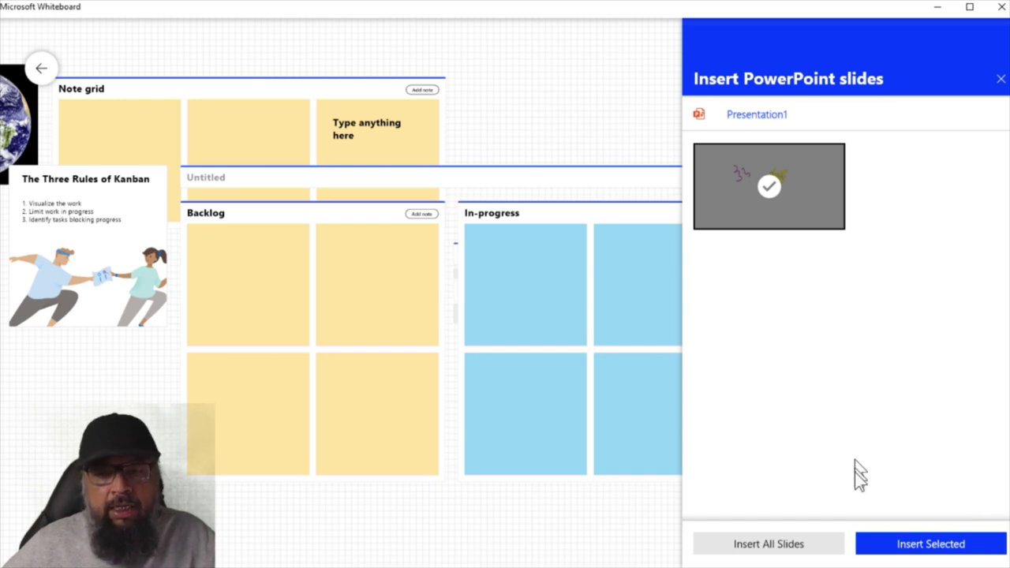
click(952, 552)
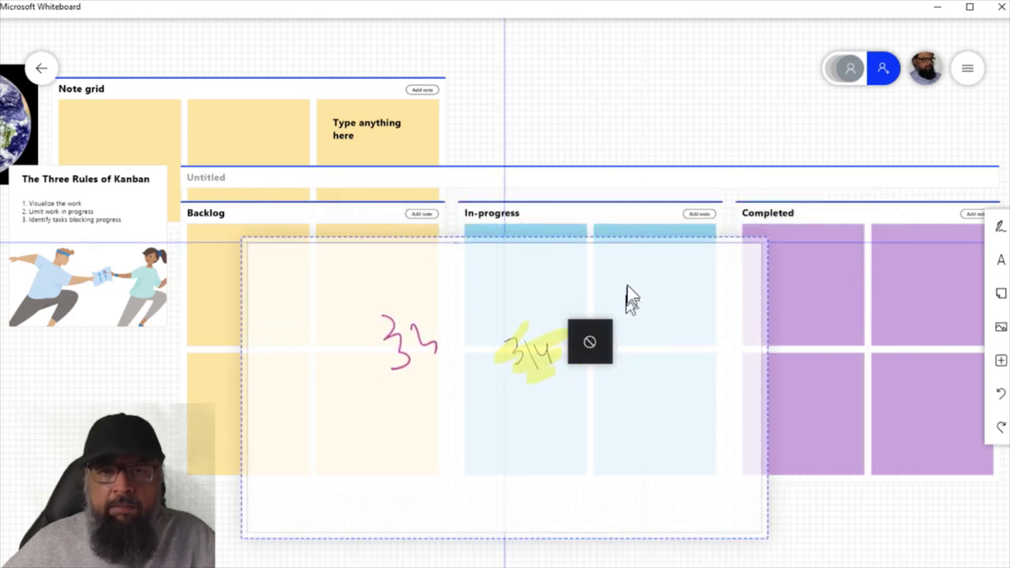
click(672, 164)
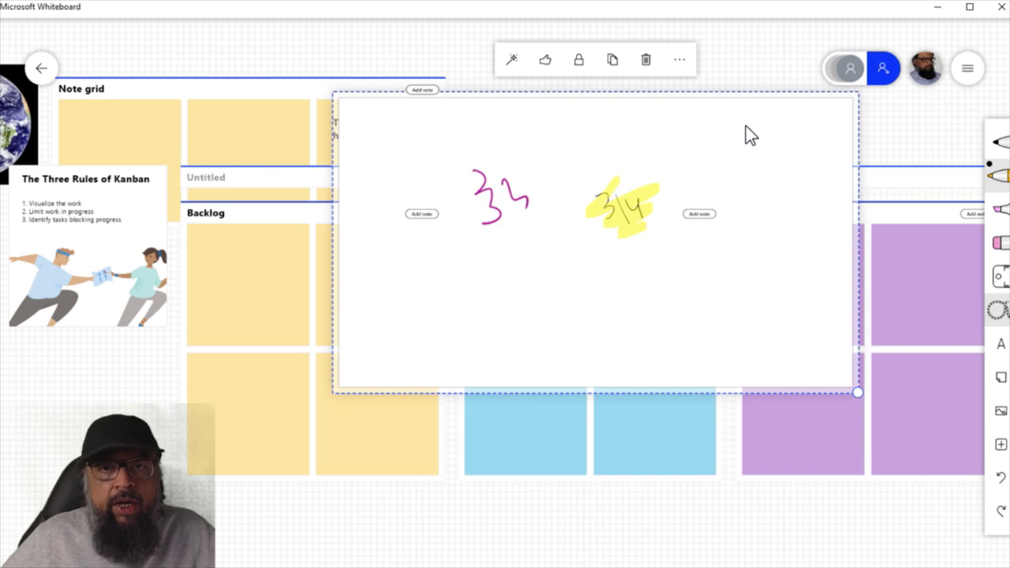
drag(748, 139, 529, 158)
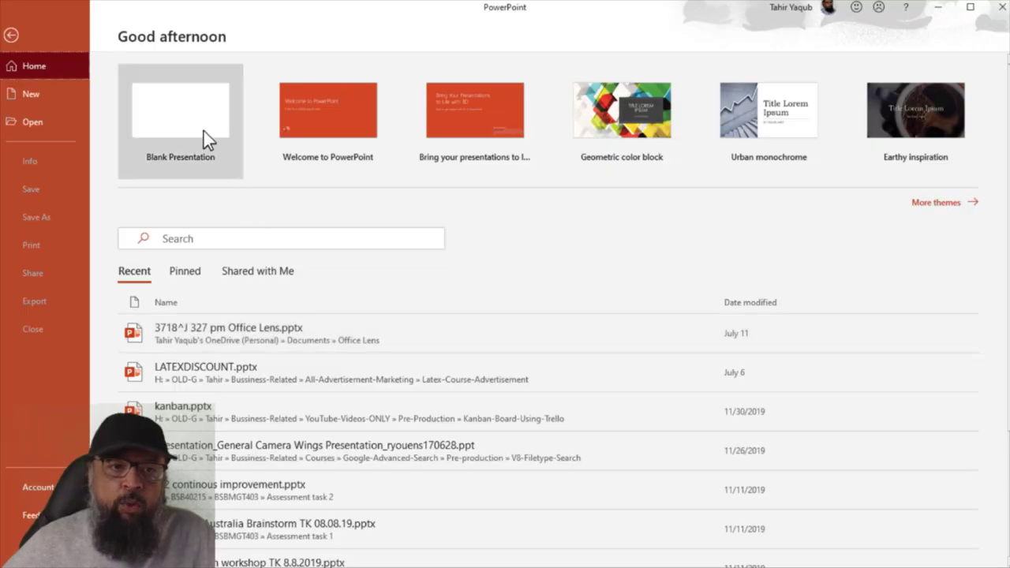
- In PowerPoint, create a blank presentation and delete the title and subtitle placeholders from its slide
click(200, 124)
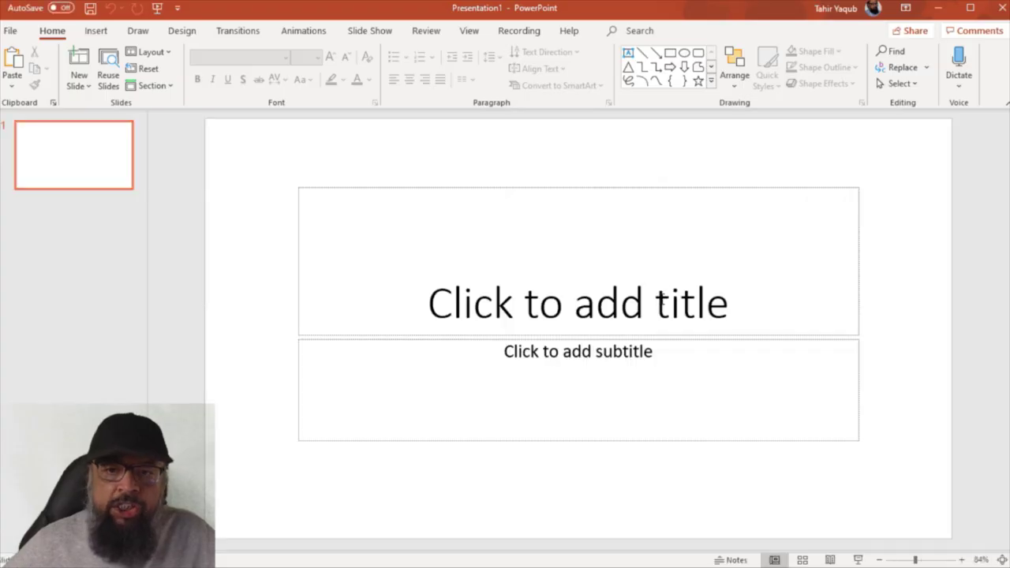
click(765, 219)
key(Escape)
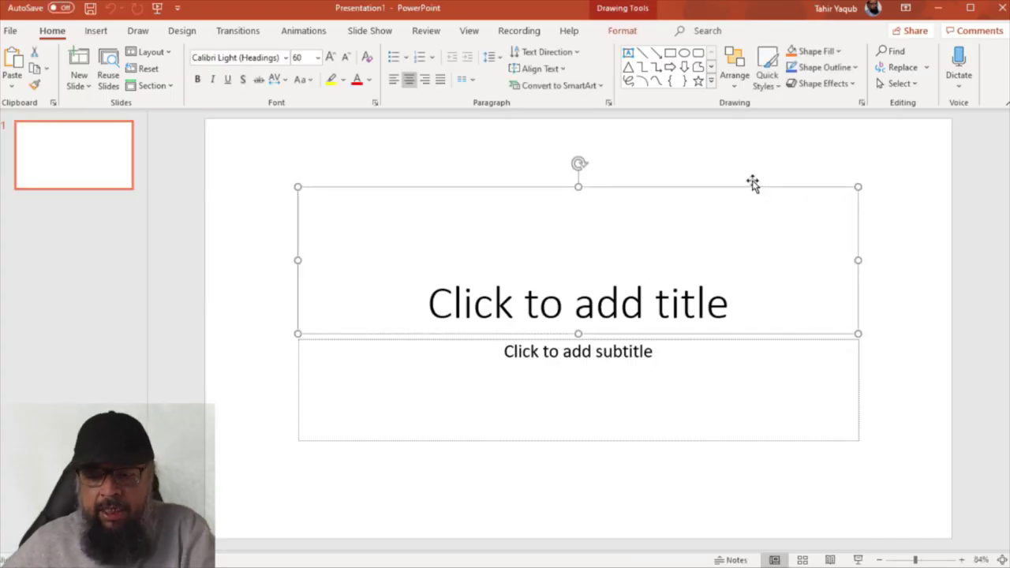
key(Delete)
click(694, 344)
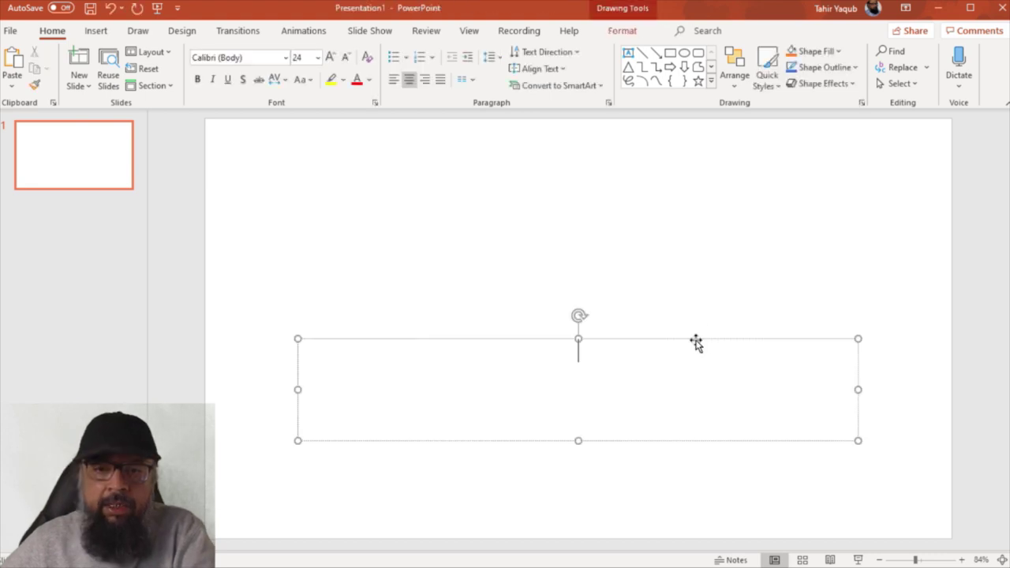
key(Escape)
key(Delete)
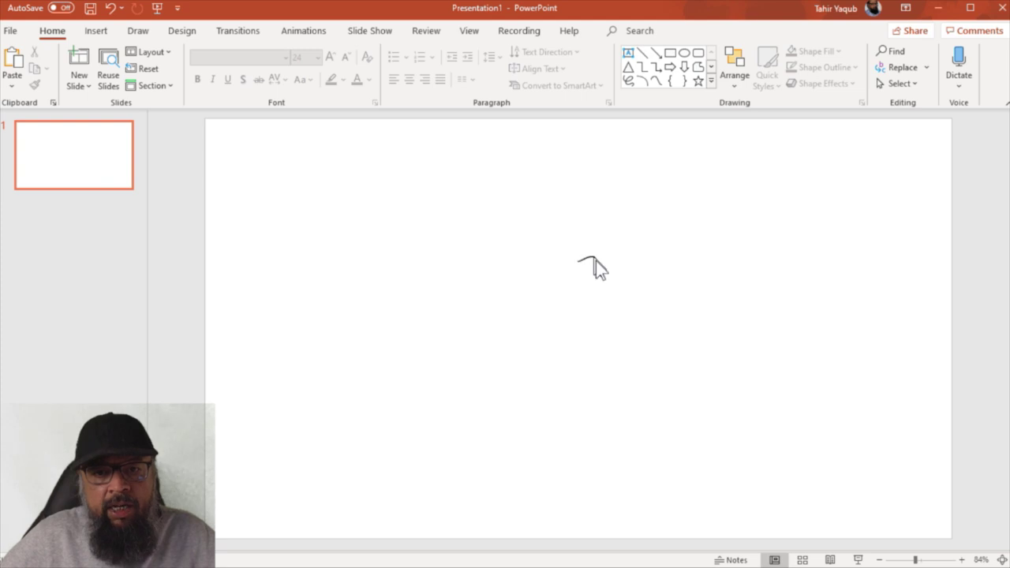
- Handwrite "3|4" with the black pen just right of the slide's centre
drag(595, 261, 602, 295)
mouse_move(609, 259)
mouse_down()
mouse_move(628, 301)
mouse_move(648, 286)
mouse_up()
drag(645, 265, 647, 295)
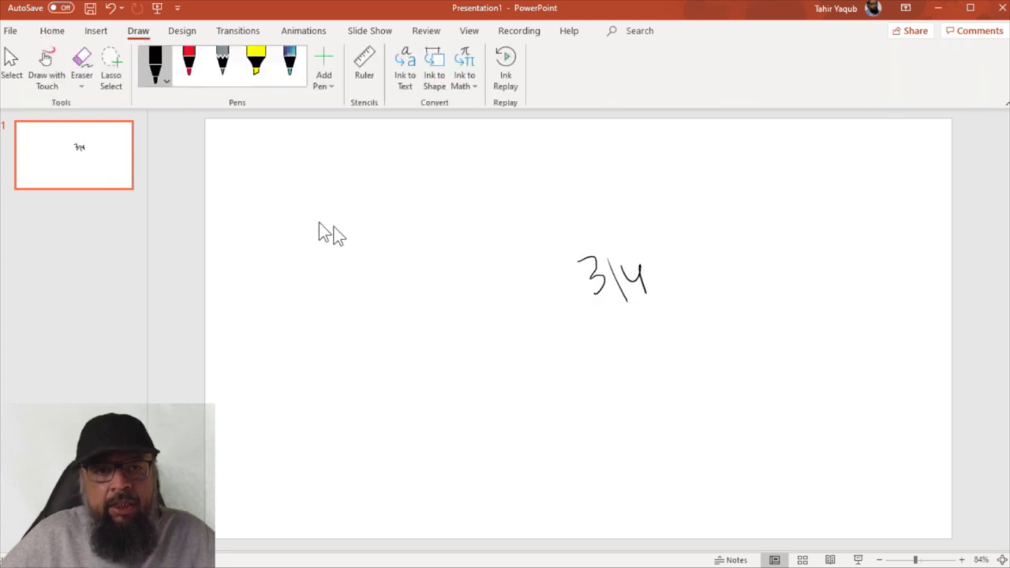
- Handwrite a large "3" and a smaller squiggle beside it with the multicoloured pen, left of the black "3|4"
click(289, 69)
mouse_move(401, 230)
mouse_down()
mouse_move(429, 268)
mouse_move(414, 301)
mouse_up()
drag(443, 237, 479, 277)
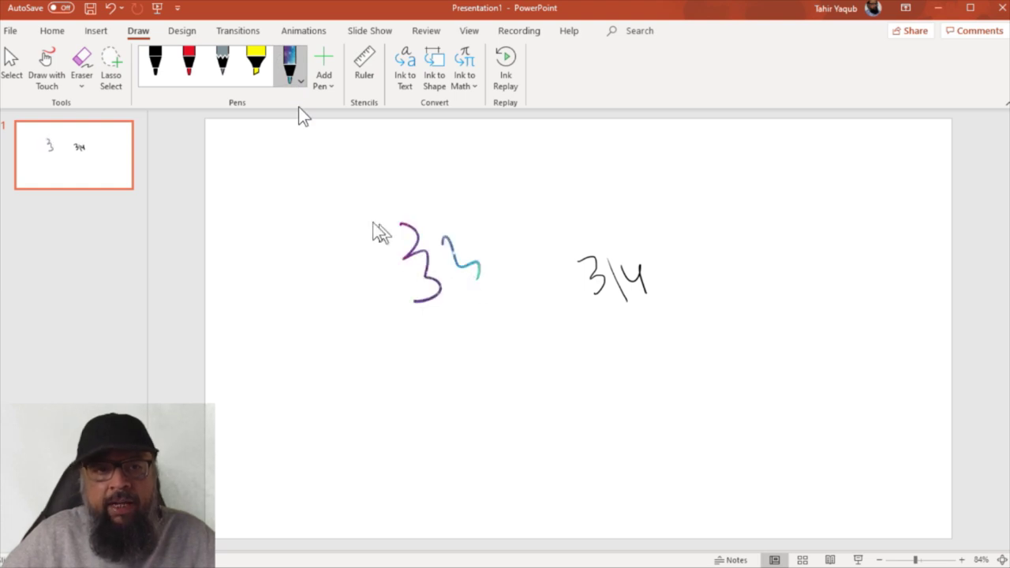
- Highlight the handwritten black "3|4" with the yellow highlighter
click(255, 70)
drag(606, 231, 655, 316)
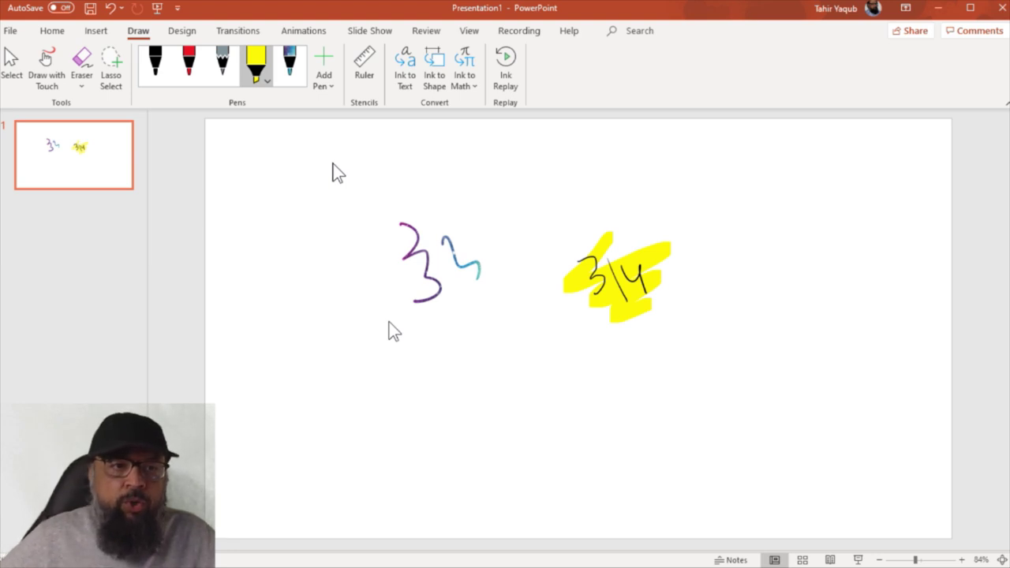
- Print all slides in color with Microsoft Print to PDF, saving the output as test-1 on the Desktop
click(10, 31)
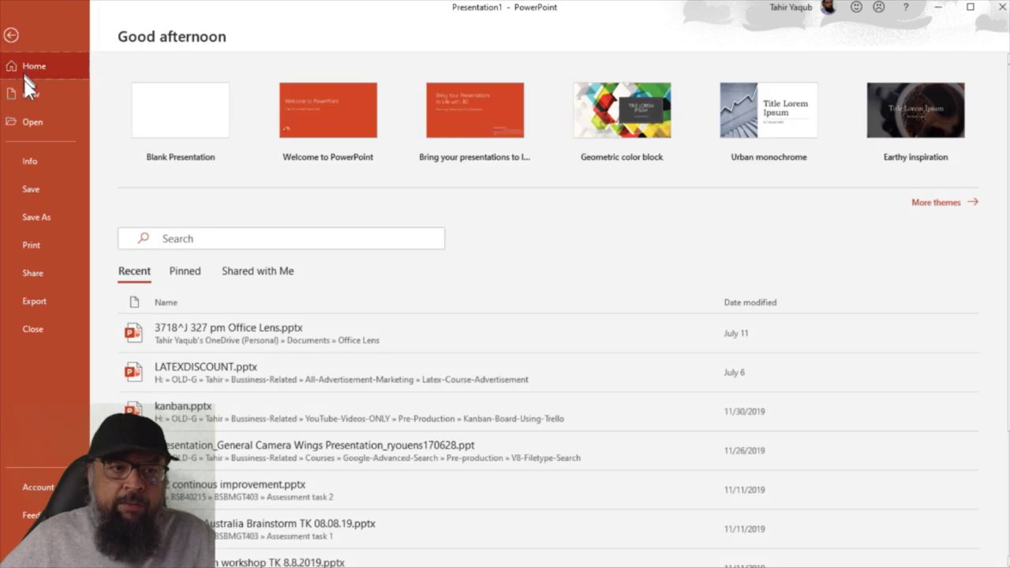
click(41, 240)
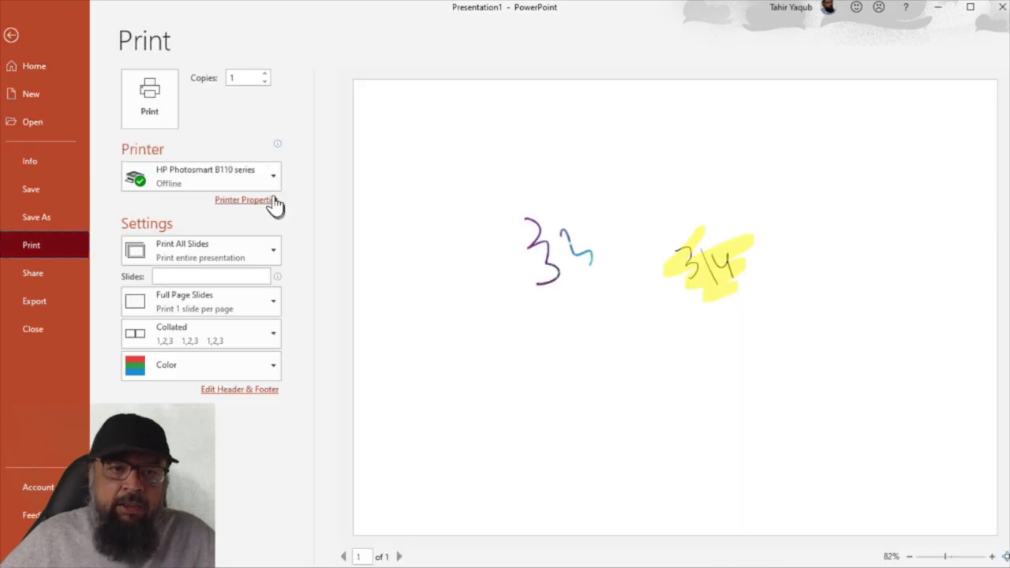
click(273, 176)
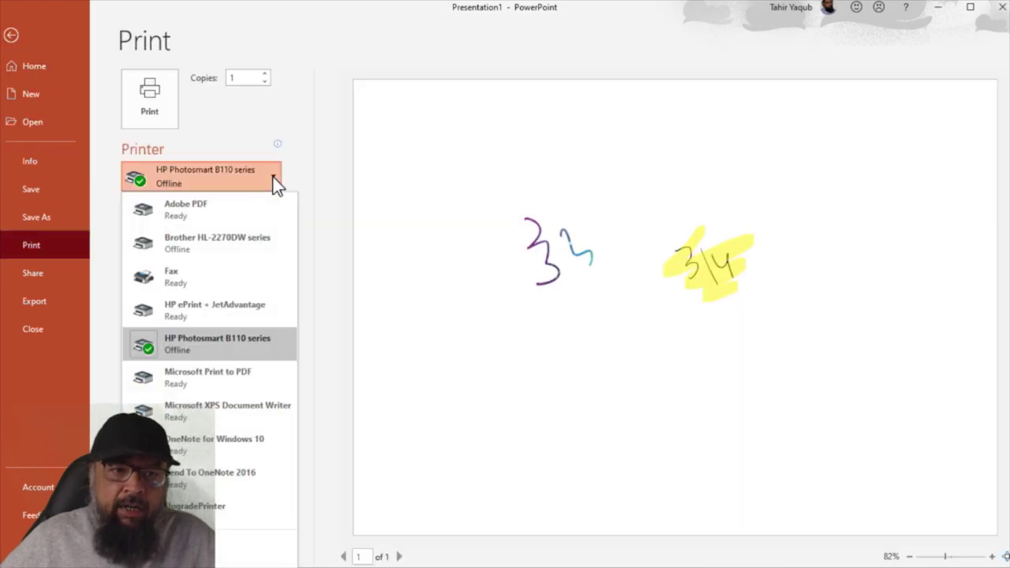
click(232, 380)
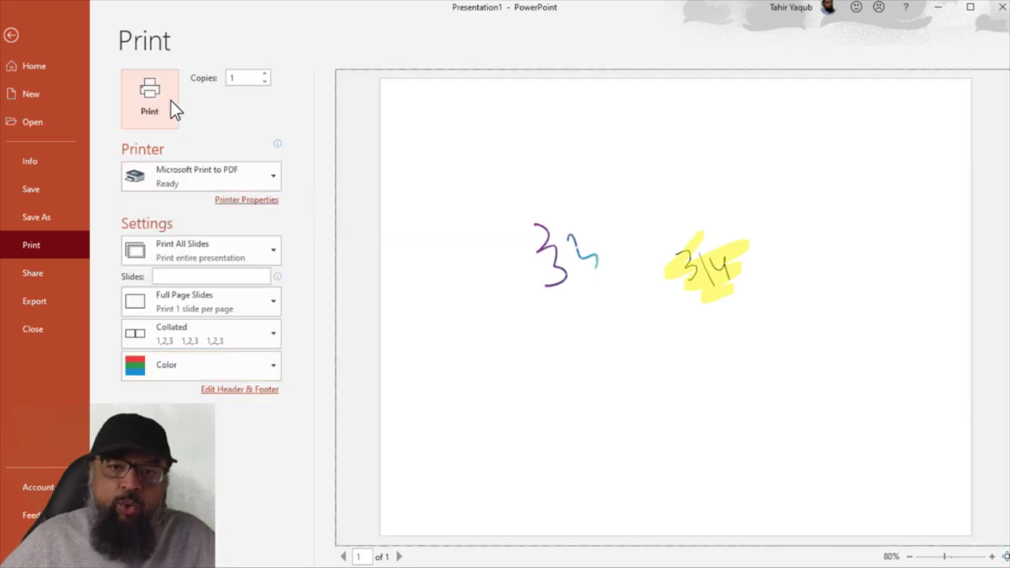
click(171, 100)
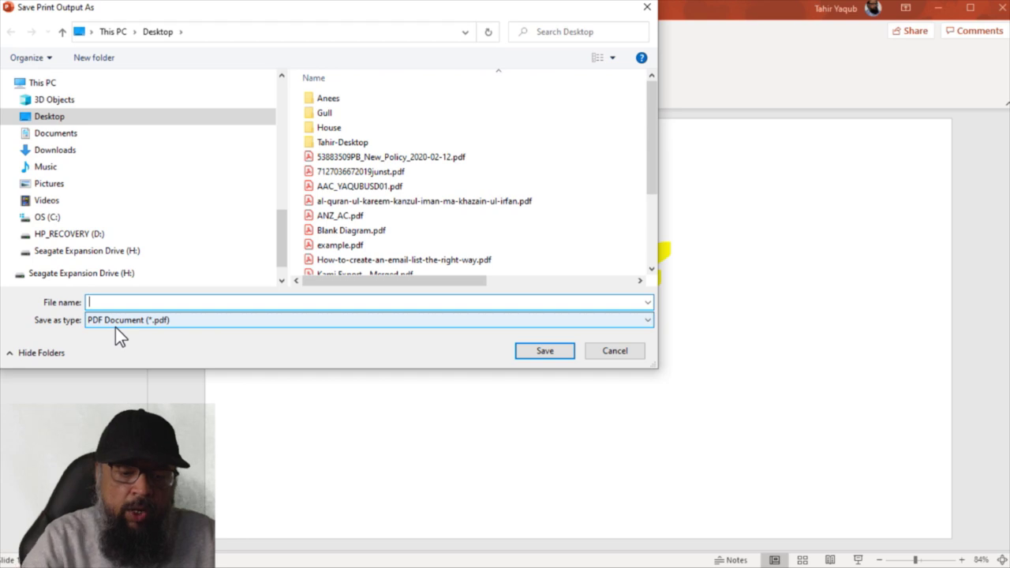
text(test-1)
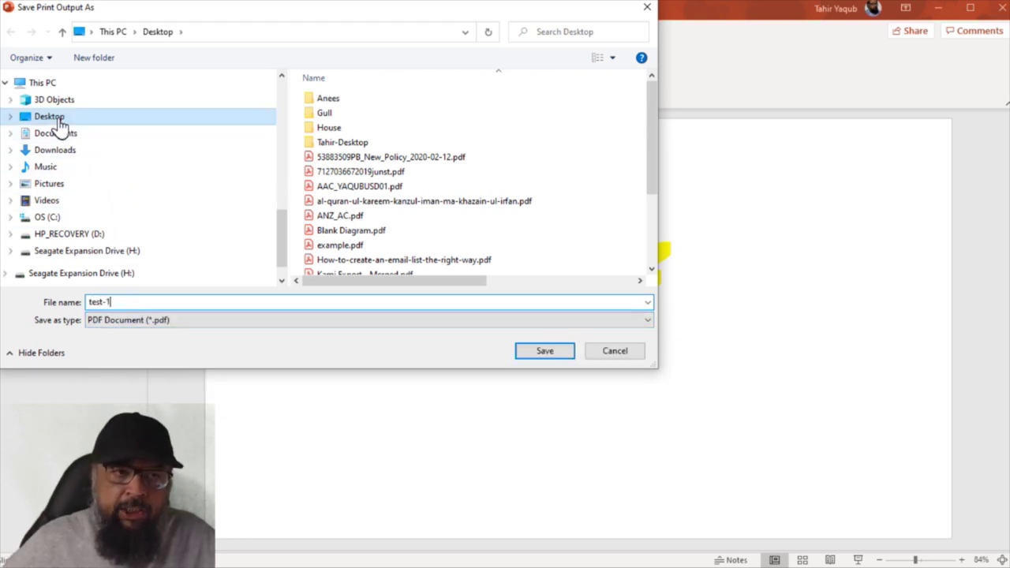
click(569, 353)
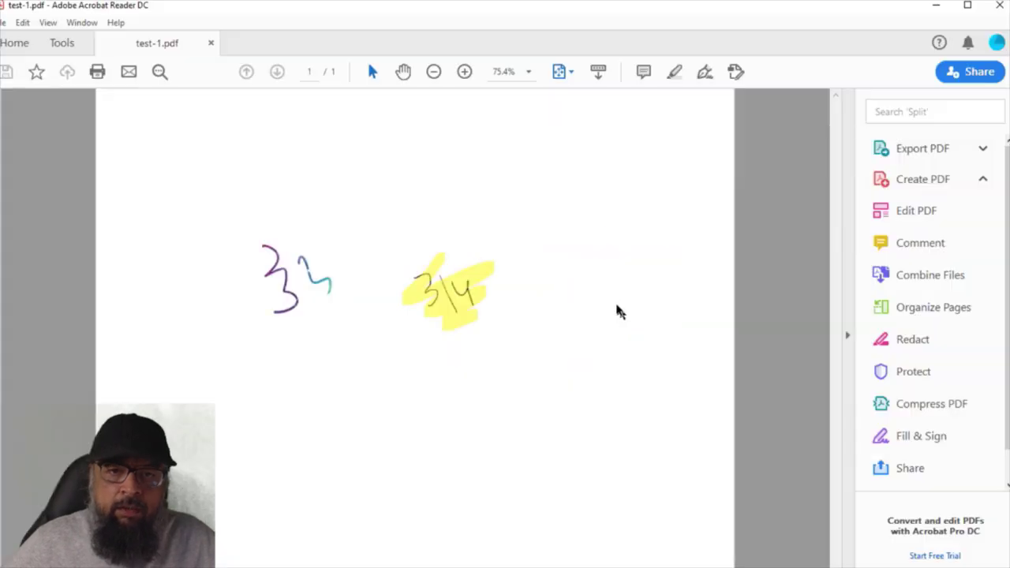